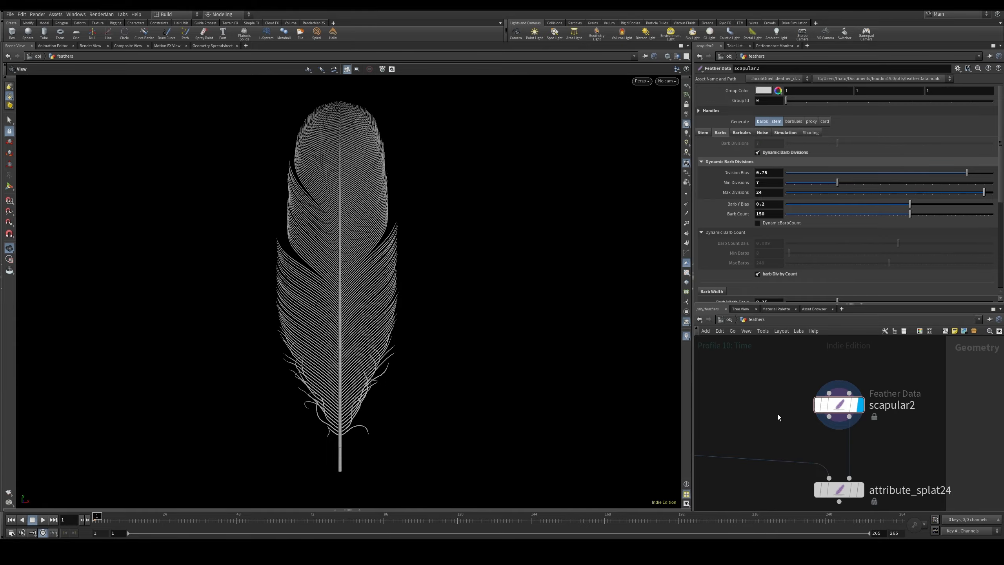
Step: Activate the viewport handles of the scapular2 feather and expand its handle settings
mouse_move(383, 267)
mouse_down()
mouse_move(455, 285)
mouse_move(413, 298)
mouse_move(446, 375)
mouse_move(468, 271)
mouse_move(410, 263)
mouse_move(407, 251)
mouse_move(410, 332)
mouse_move(388, 250)
mouse_up()
key(Return)
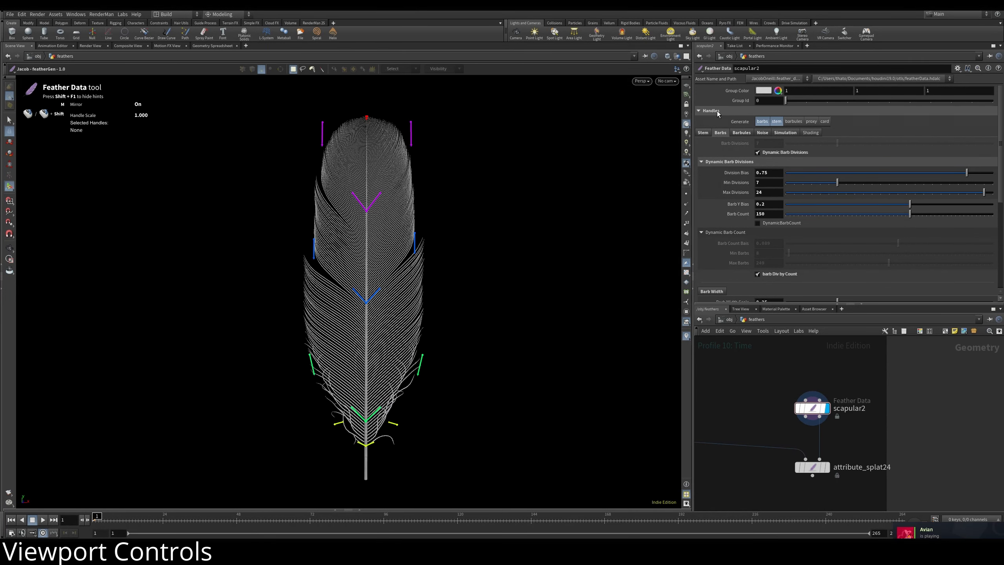
click(716, 111)
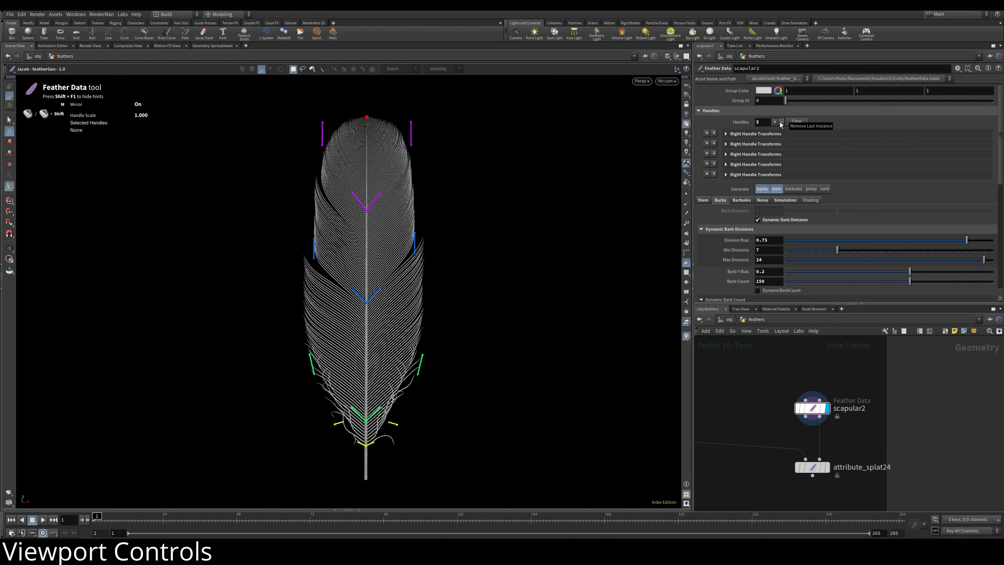
alt+drag(393, 228, 379, 245)
alt+middle_drag(380, 245, 382, 229)
alt+right_drag(382, 230, 397, 248)
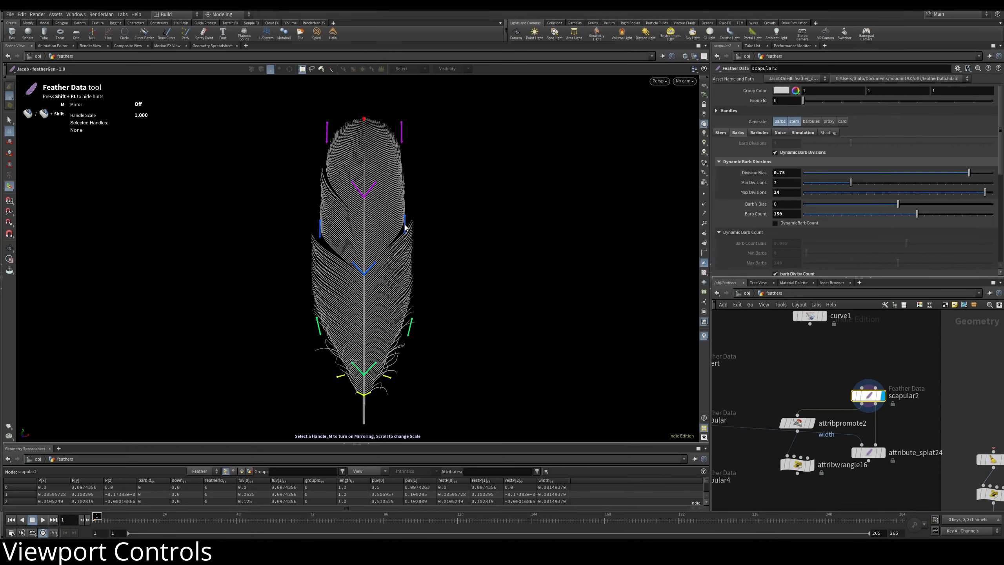
Step: Move the feather's Tip_R_3 handle outward, add Tip_R_4 to the selection, and rotate both handles together
click(404, 217)
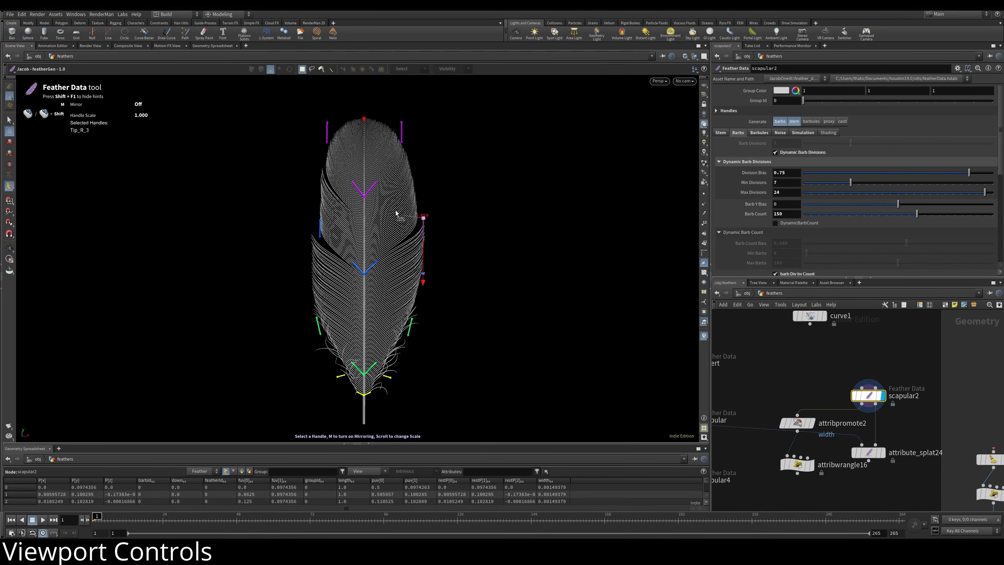
shift+drag(442, 245, 390, 114)
drag(404, 167, 411, 164)
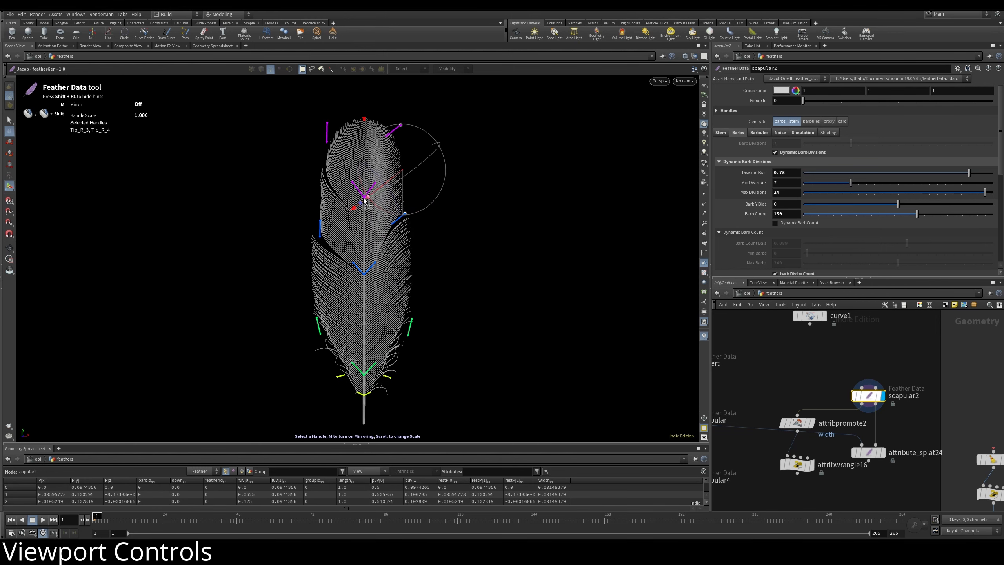
scroll(365, 152, up, 5)
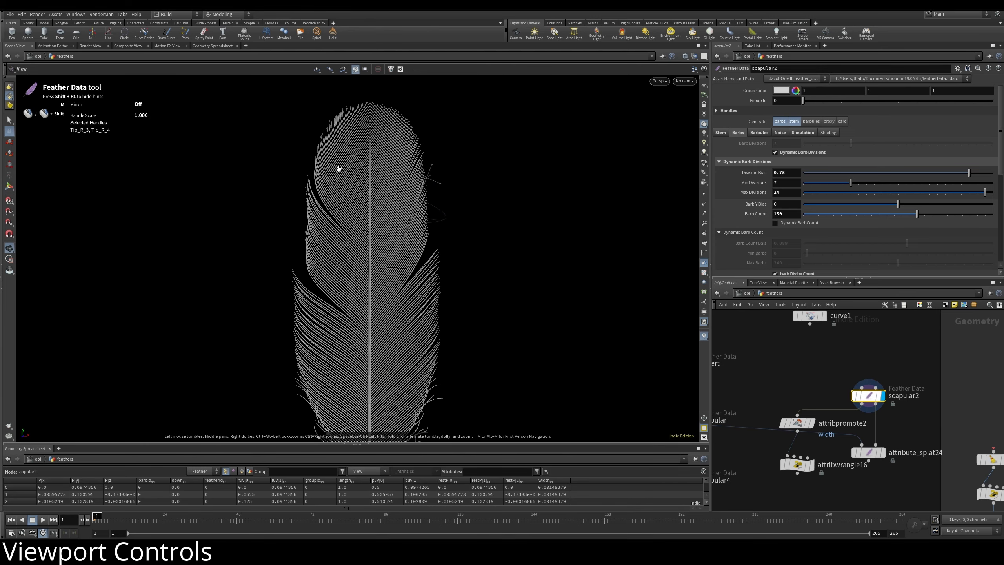
drag(431, 220, 454, 184)
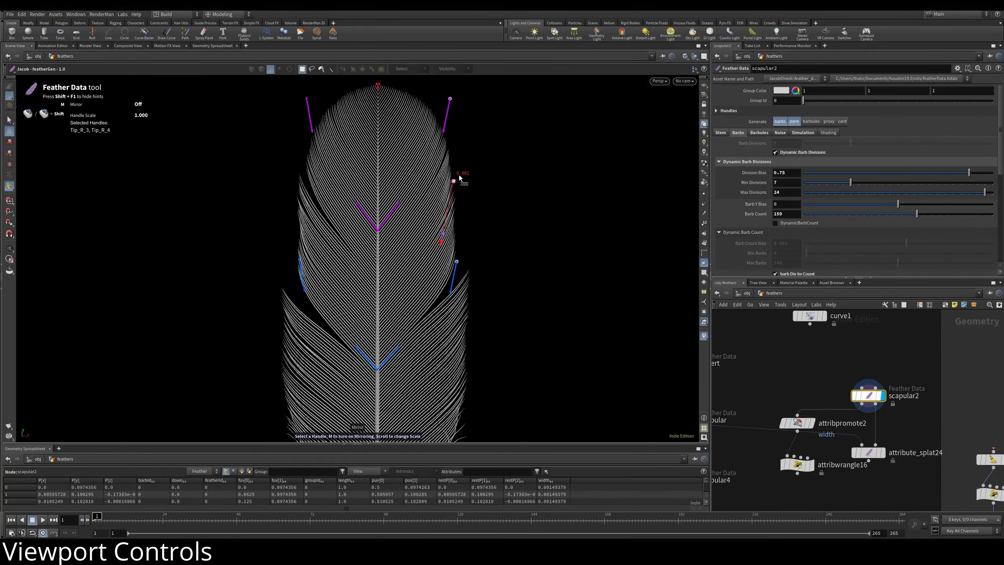
Step: Set the handle scale to 0.8 and reshape both sides of the feather symmetrically using the mirrored tip handles
scroll(458, 175, up, 3)
scroll(452, 226, up, 9)
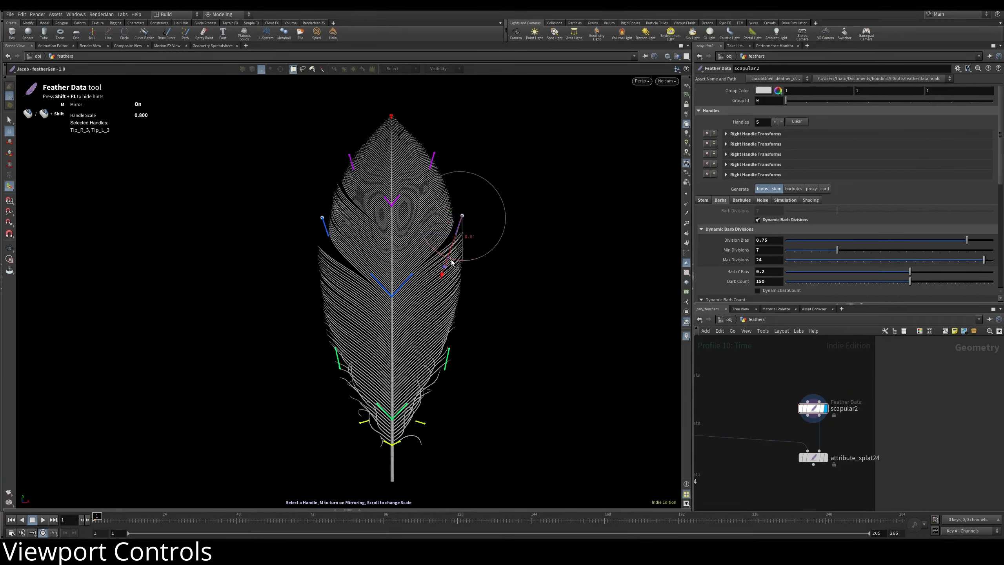
drag(452, 263, 457, 290)
click(449, 348)
drag(429, 167, 432, 128)
click(396, 300)
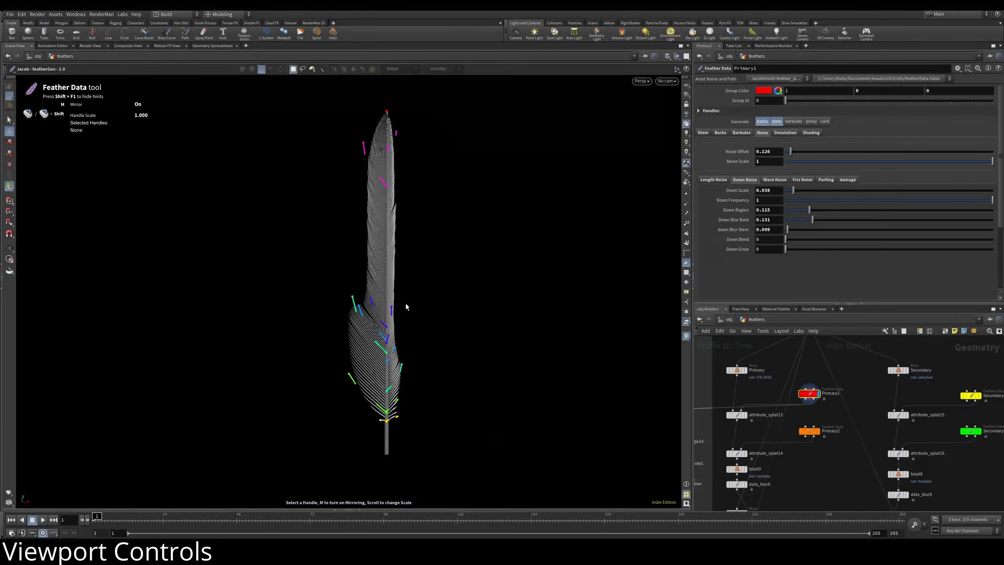
Step: Examine the Primary1, body_2 and face feather setups and view the colored feather groups on the whole bird
alt+right_drag(406, 307, 473, 305)
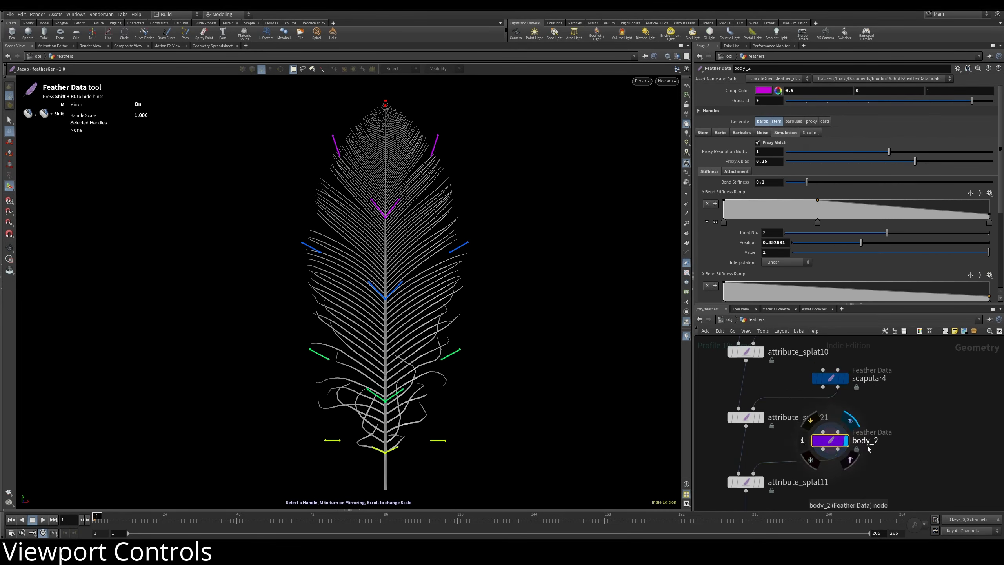
scroll(877, 440, down, 3)
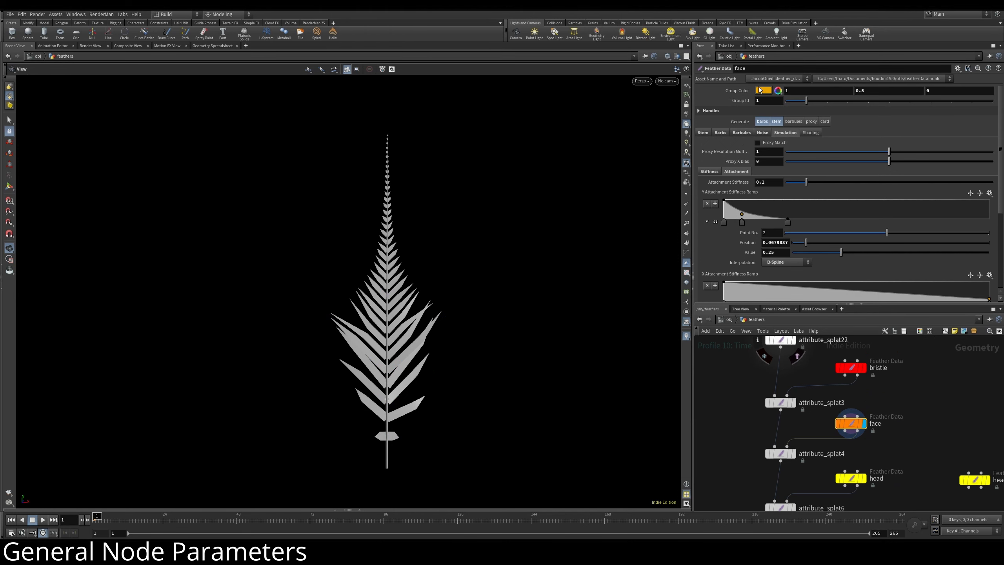
scroll(872, 453, down, 4)
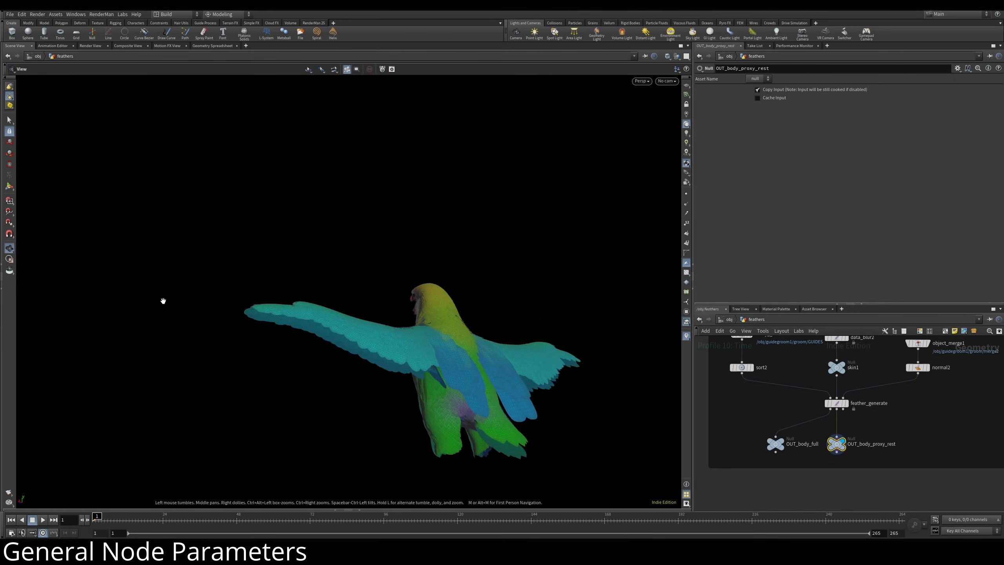
drag(161, 298, 490, 300)
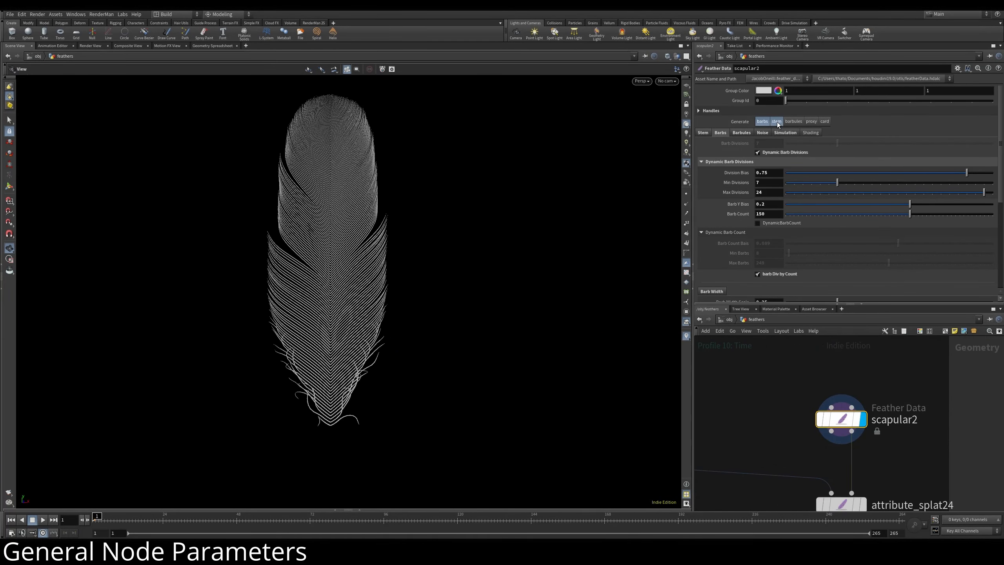
Step: Preview the scapular2 feather with generated barbules and as proxy geometry alone, and return to barbs and stem
click(791, 121)
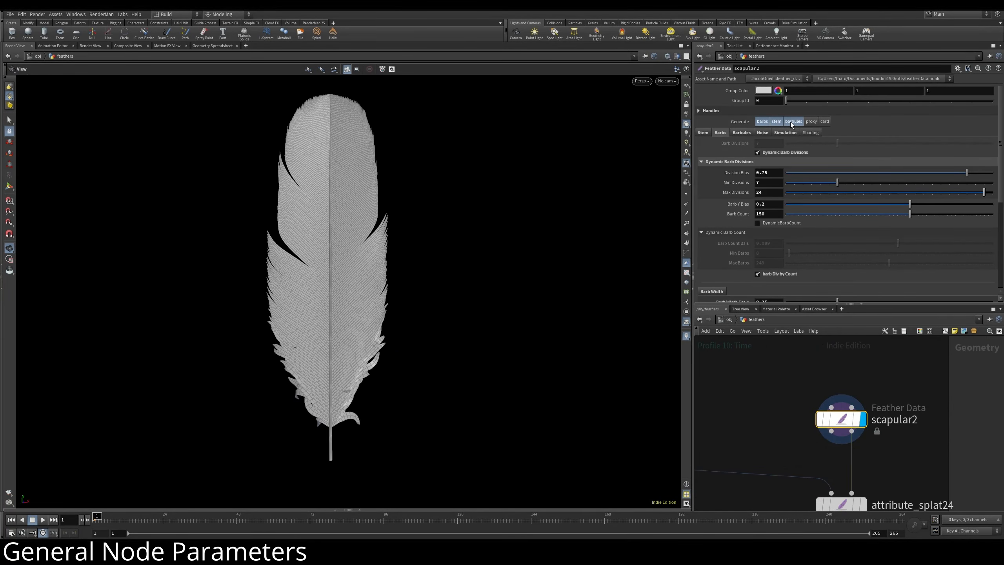
click(792, 122)
click(810, 121)
click(776, 122)
click(761, 121)
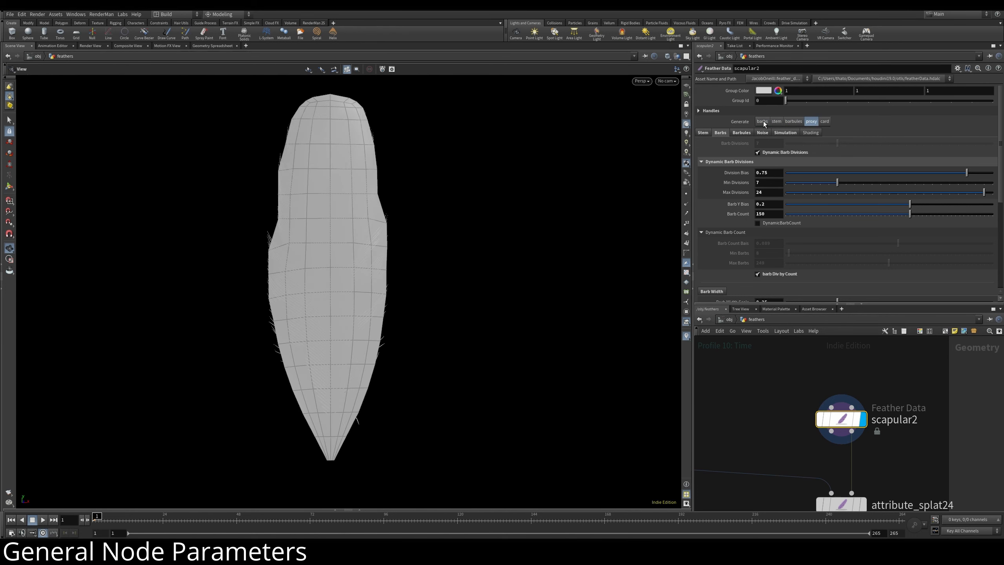
click(794, 121)
click(801, 122)
click(811, 122)
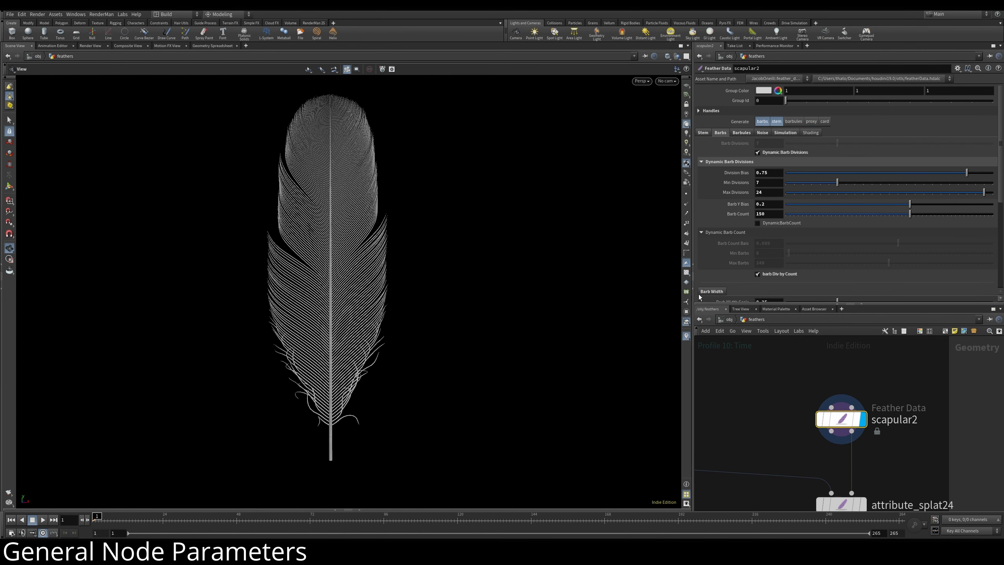
Step: Disable Dynamic Stem Divisions and set the stem divisions to 9 in X and 17 in Y
scroll(870, 410, down, 2)
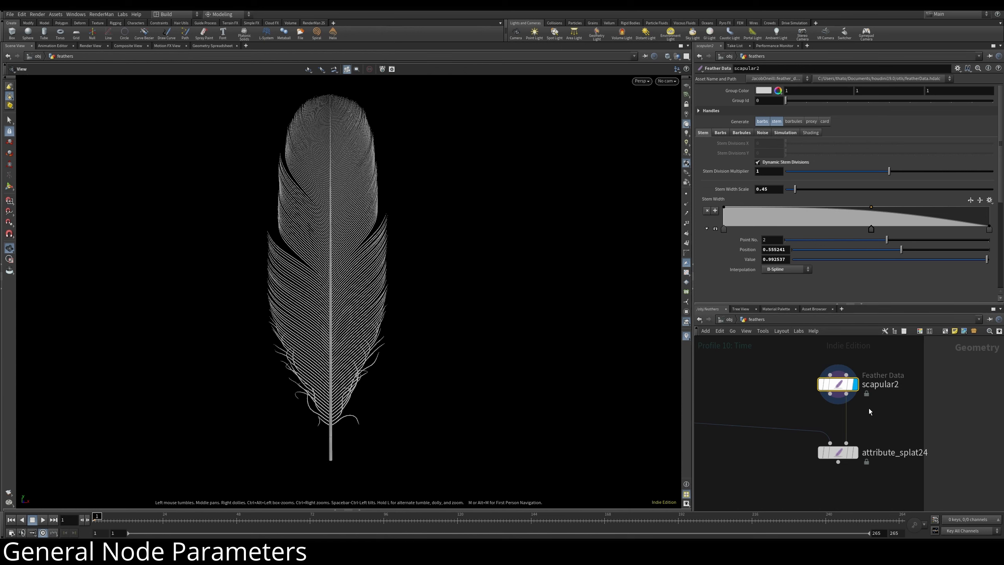
middle_drag(861, 416, 852, 426)
click(797, 159)
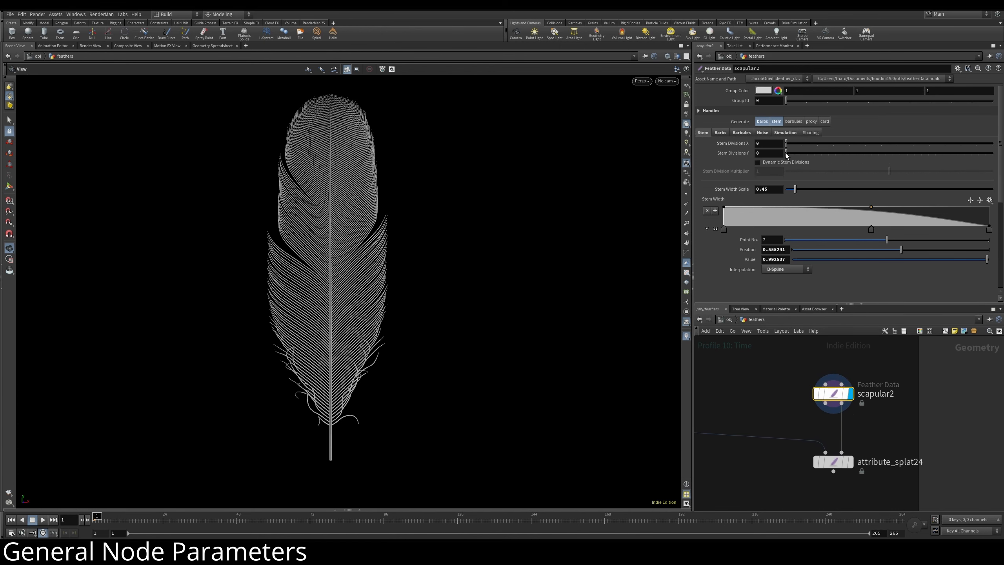
drag(785, 143, 865, 150)
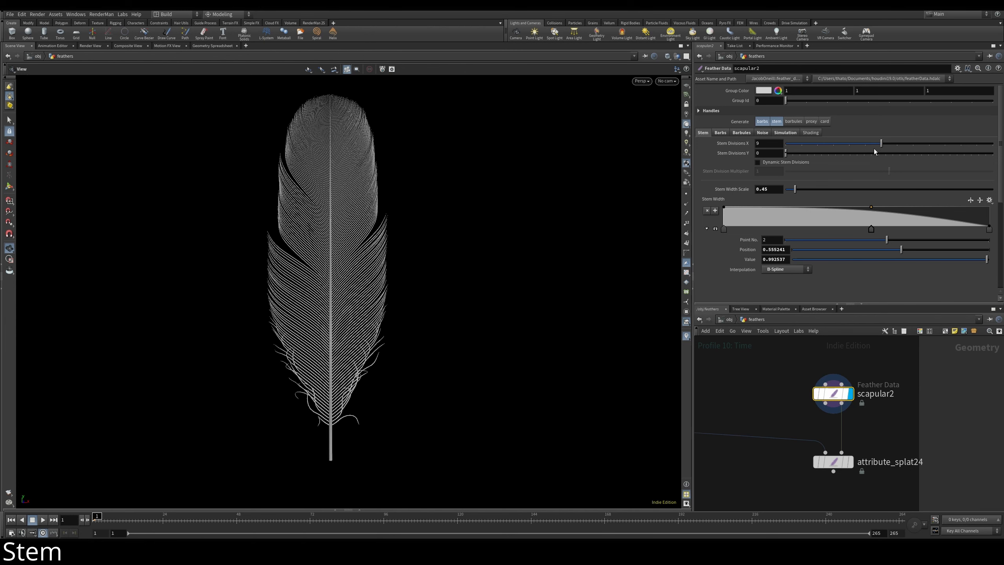
mouse_move(880, 154)
mouse_down()
mouse_move(810, 154)
mouse_move(872, 156)
mouse_up()
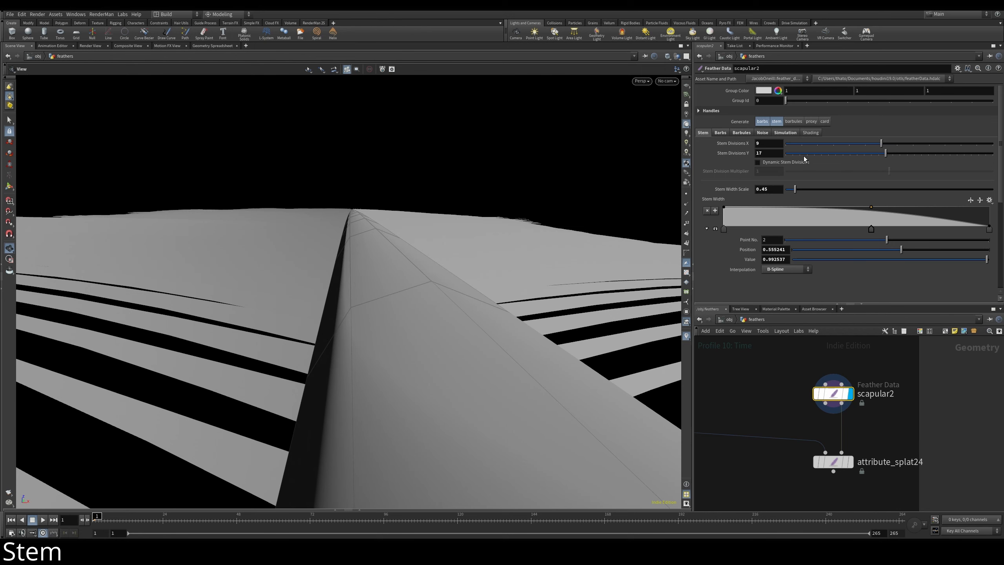
Step: Enable Dynamic Stem Divisions, and adjust the stem width with a scale of 1.16 and a shifted ramp point
click(781, 163)
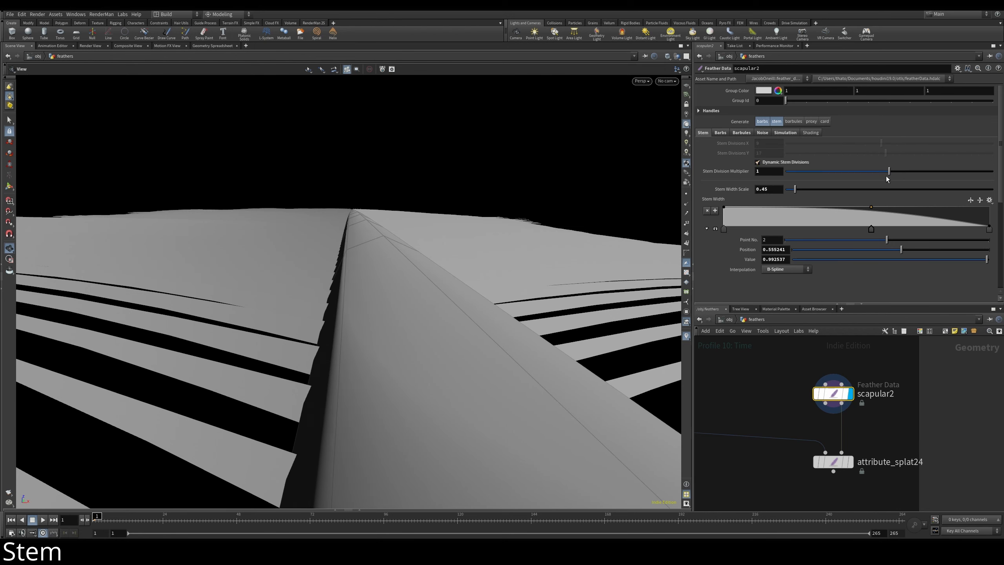
mouse_move(888, 172)
mouse_down()
mouse_move(831, 172)
mouse_move(929, 171)
mouse_move(885, 172)
mouse_up()
drag(905, 189, 809, 192)
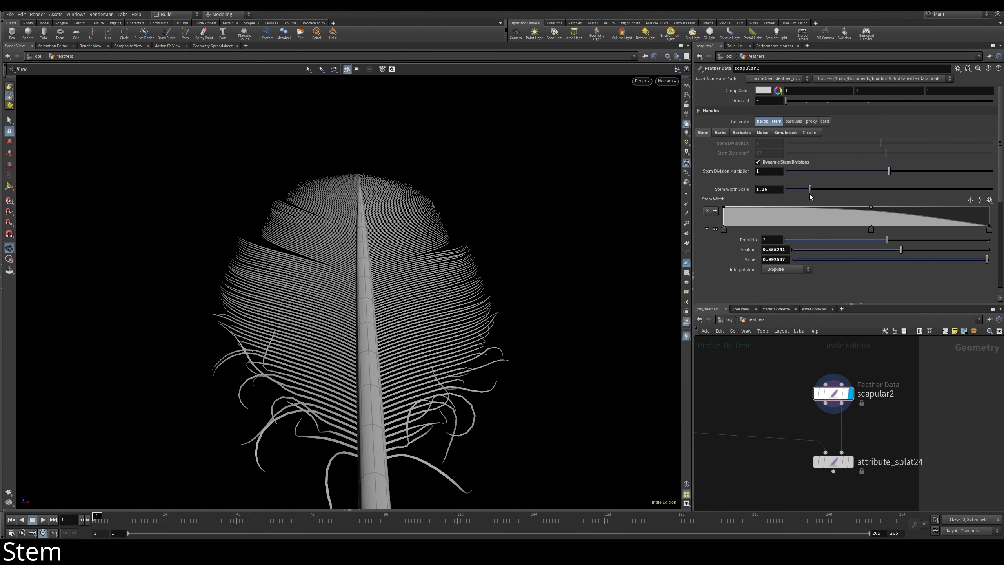
mouse_move(870, 229)
mouse_down()
mouse_move(806, 229)
mouse_move(884, 230)
mouse_up()
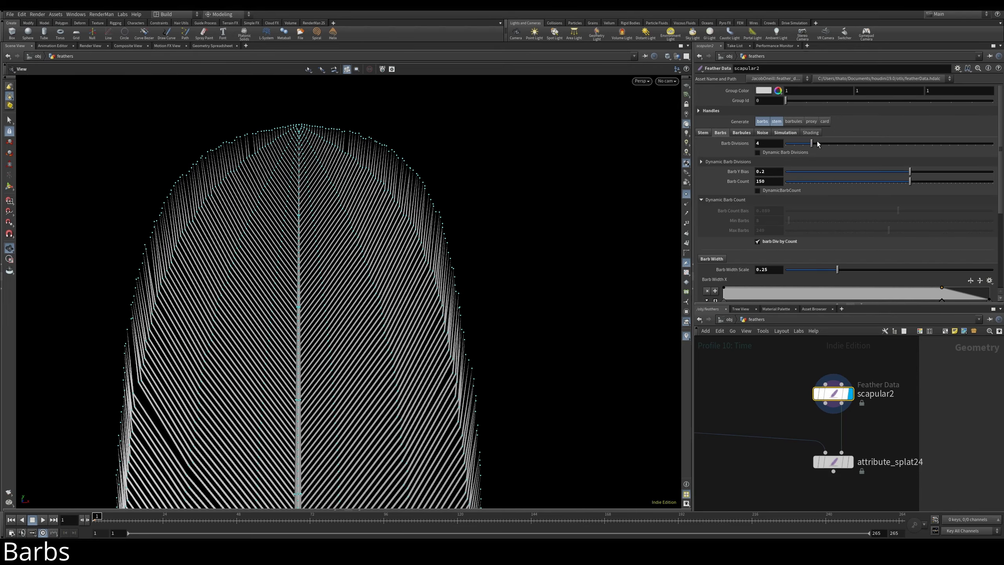
Step: Raise the fixed barb divisions, and enable Dynamic Barb Divisions with its settings expanded
mouse_move(817, 141)
mouse_down()
mouse_move(954, 140)
mouse_move(837, 144)
mouse_up()
click(777, 153)
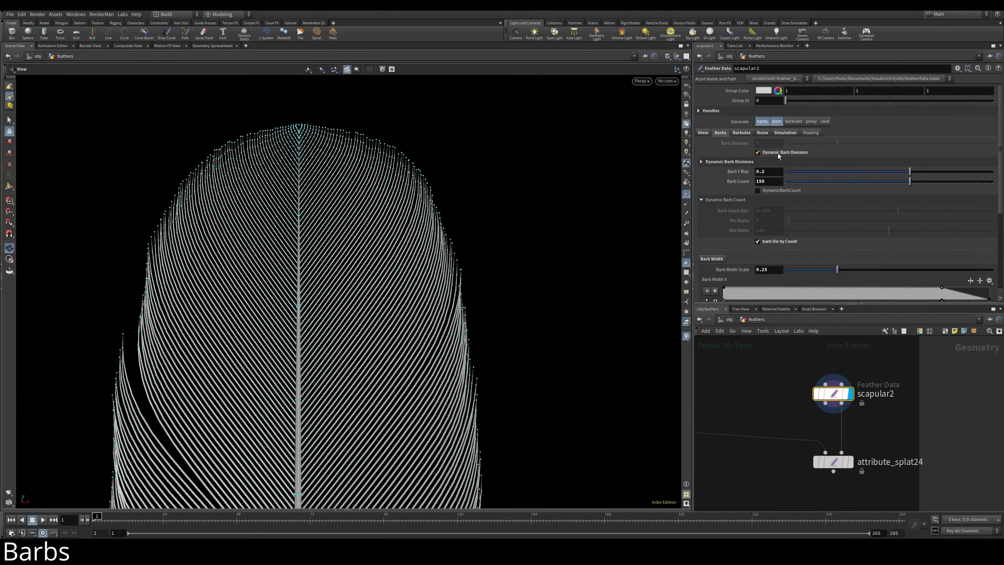
scroll(787, 191, down, 2)
scroll(750, 178, up, 2)
click(740, 161)
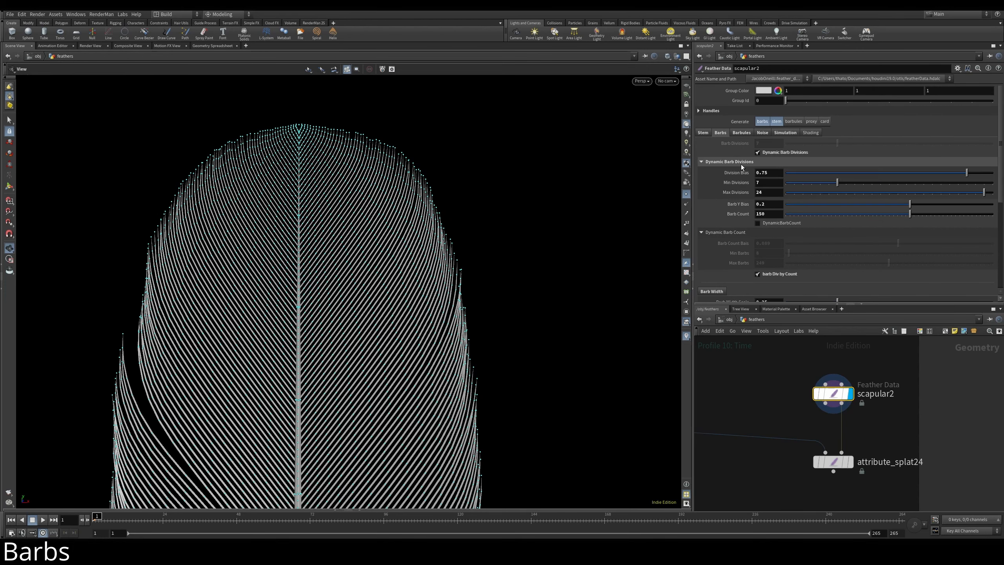
Step: Set Min Divisions to 4, lower Max Divisions and Division Bias, and vary the scapular2 feather's barb count
drag(837, 182, 813, 188)
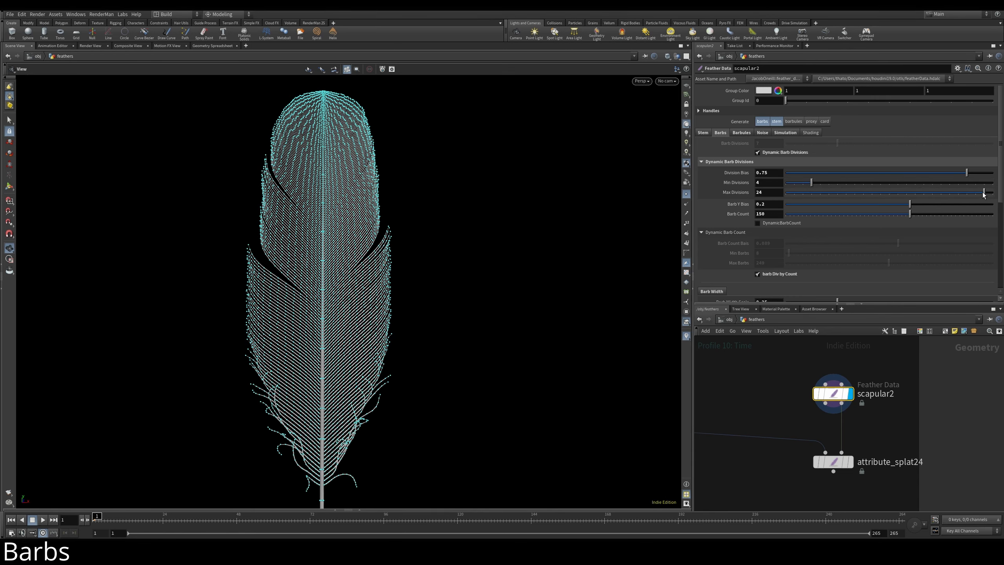
mouse_move(984, 194)
mouse_down()
mouse_move(844, 191)
mouse_move(965, 197)
mouse_up()
drag(966, 174, 895, 185)
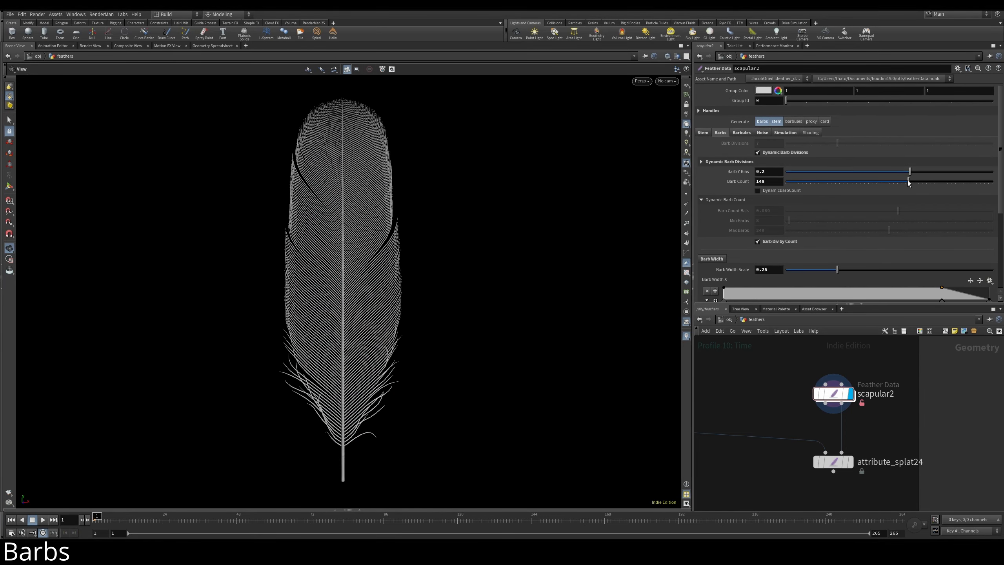
drag(842, 182, 885, 182)
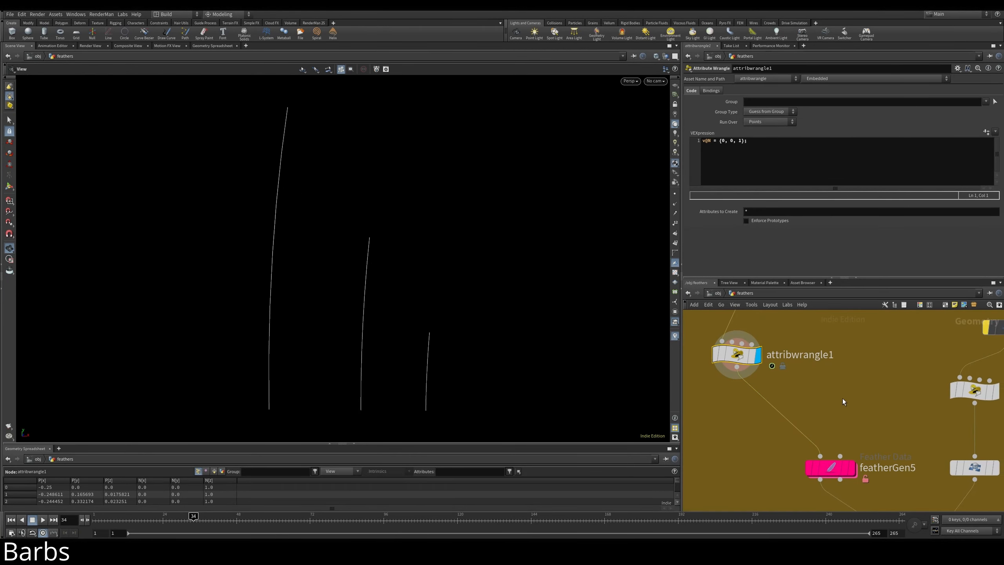
Step: Display the featherGen5 node's three feathers and enable Dynamic Barb Count
middle_drag(842, 398, 828, 371)
click(838, 445)
click(760, 196)
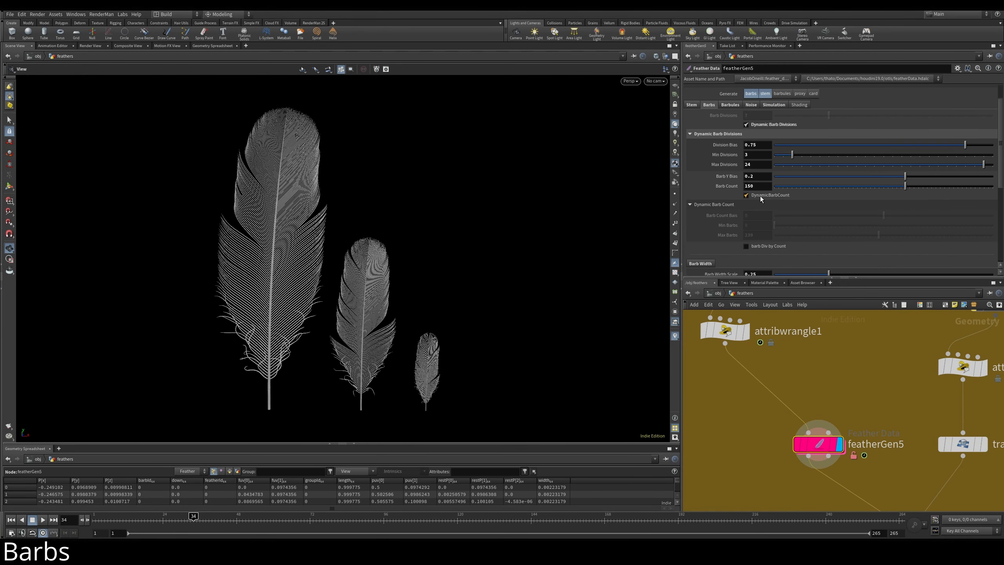
Step: Set Min Barbs to 25 for the featherGen5 feathers and try a higher Barb Count Bias
scroll(339, 276, up, 10)
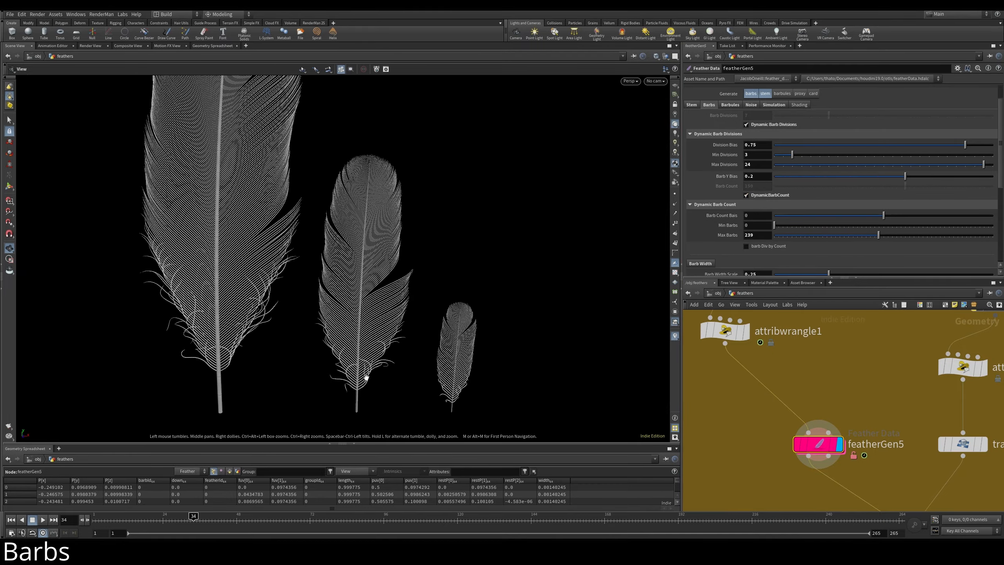
drag(340, 295, 352, 312)
middle_drag(351, 311, 378, 289)
scroll(371, 275, down, 1)
mouse_move(774, 226)
mouse_down()
mouse_move(802, 227)
mouse_move(788, 227)
mouse_up()
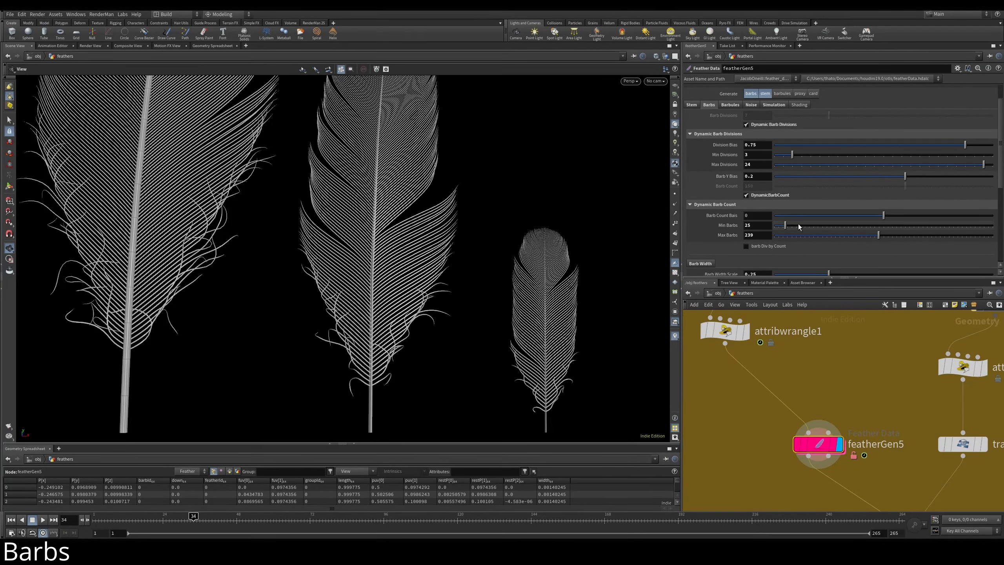
drag(883, 215, 903, 216)
Step: Compare the three feathers with Barb Div by Count enabled and disabled, and switch off Dynamic Barb Count
click(759, 246)
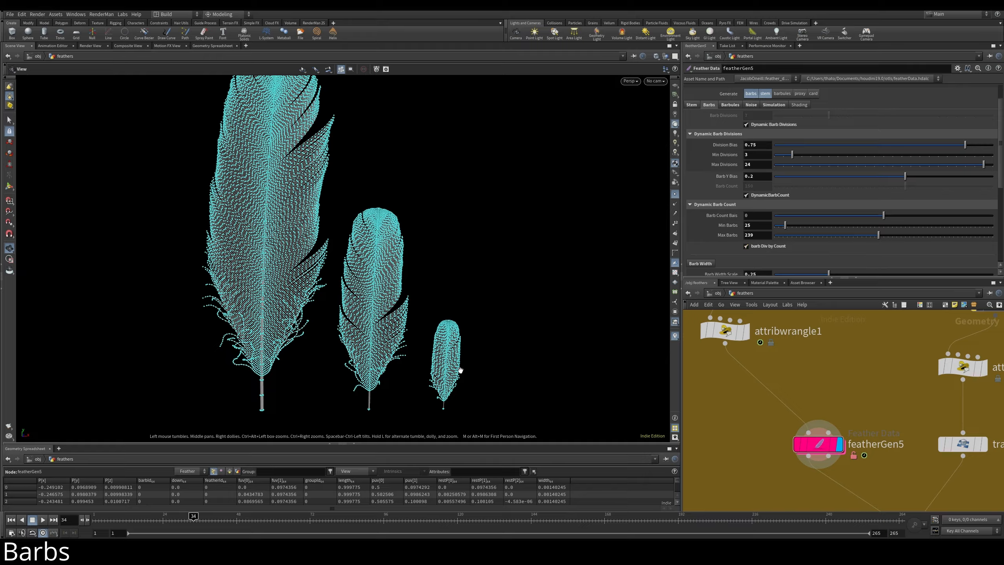
middle_drag(460, 371, 480, 381)
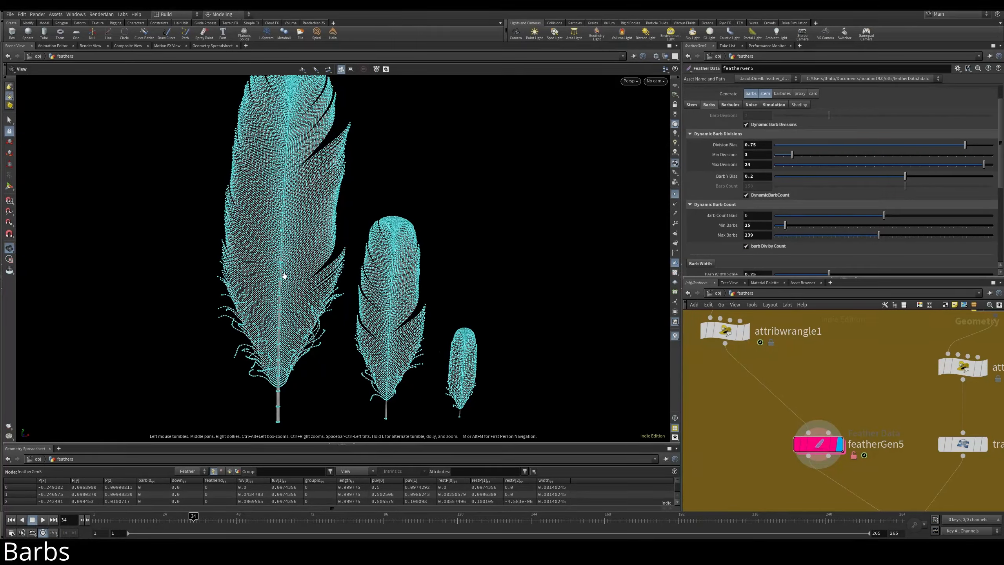
click(768, 246)
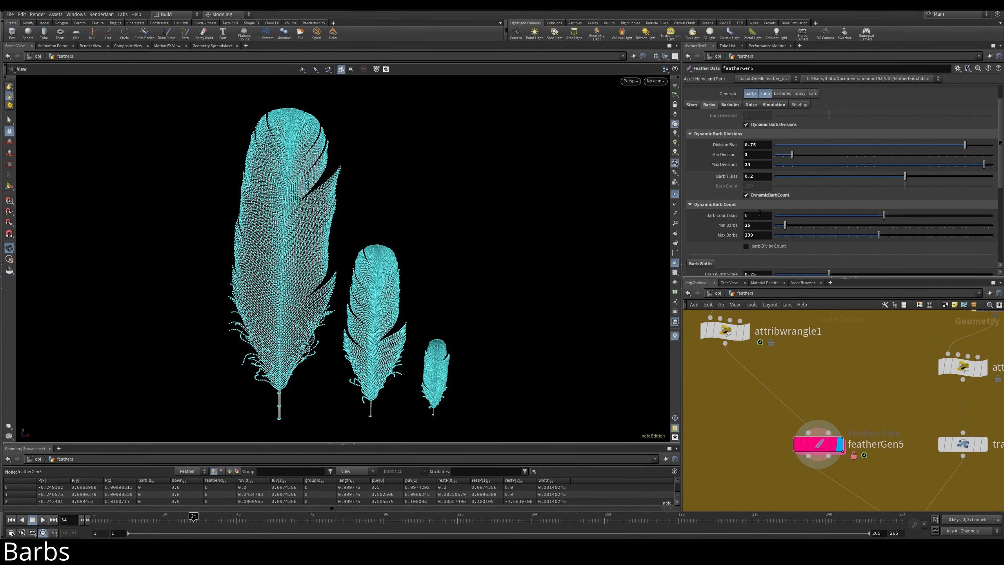
click(763, 197)
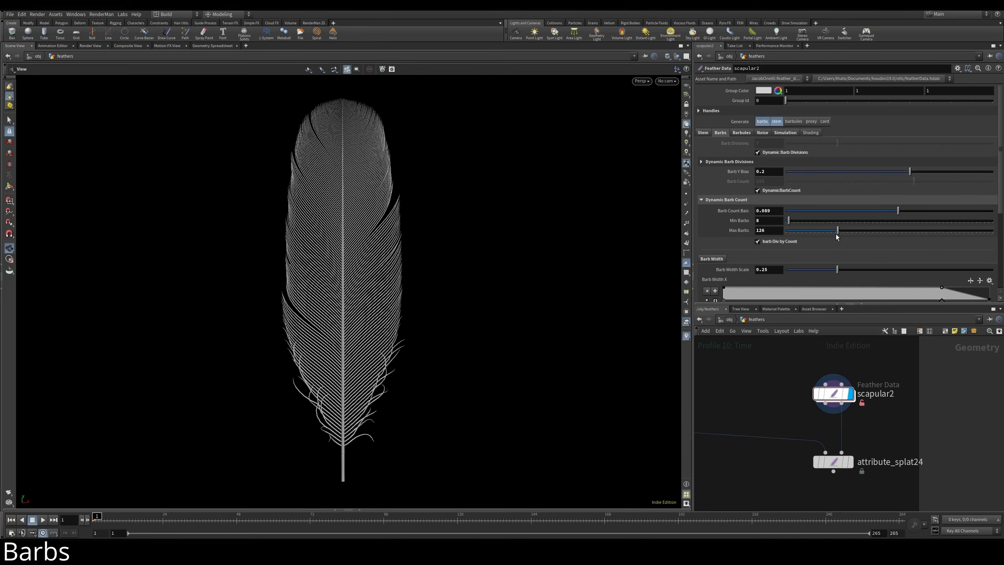
Step: Try lower Max Barbs and Barb Y Bias values and an earlier falloff on the Barb Width X and Y ramps
drag(836, 233, 822, 232)
mouse_move(910, 171)
mouse_down()
mouse_move(814, 172)
mouse_move(916, 172)
mouse_move(892, 171)
mouse_up()
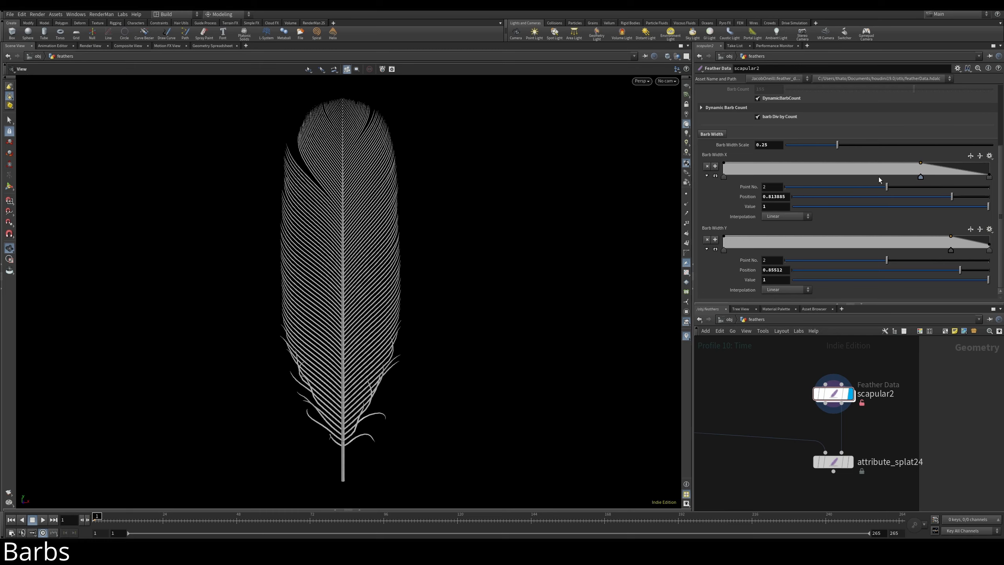
mouse_move(878, 176)
mouse_down()
mouse_move(752, 184)
mouse_move(927, 177)
mouse_move(761, 186)
mouse_move(870, 177)
mouse_up()
drag(950, 249, 862, 252)
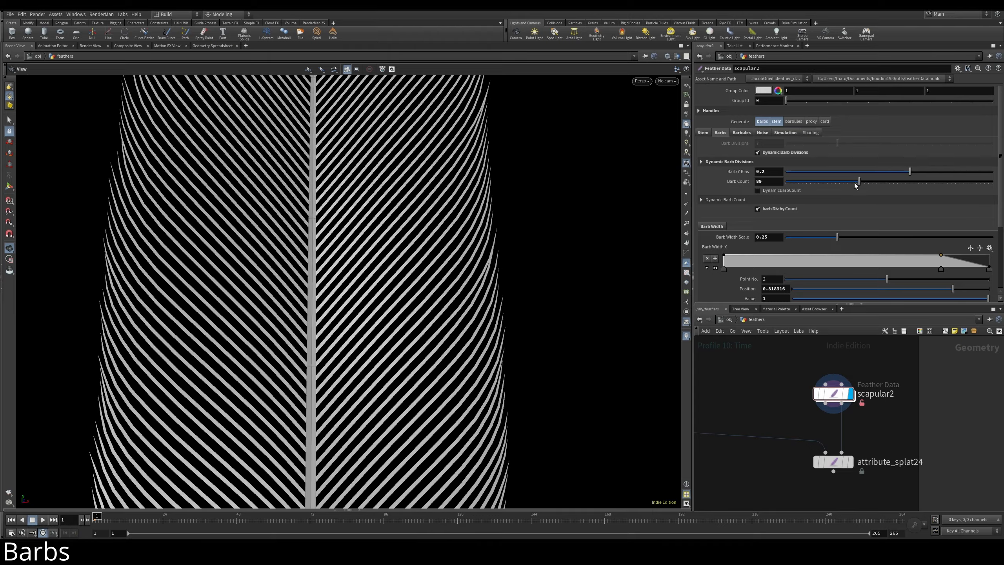
Step: Raise the scapular2 feather's Barb Count to 150 and enable barbule generation
drag(861, 181, 964, 185)
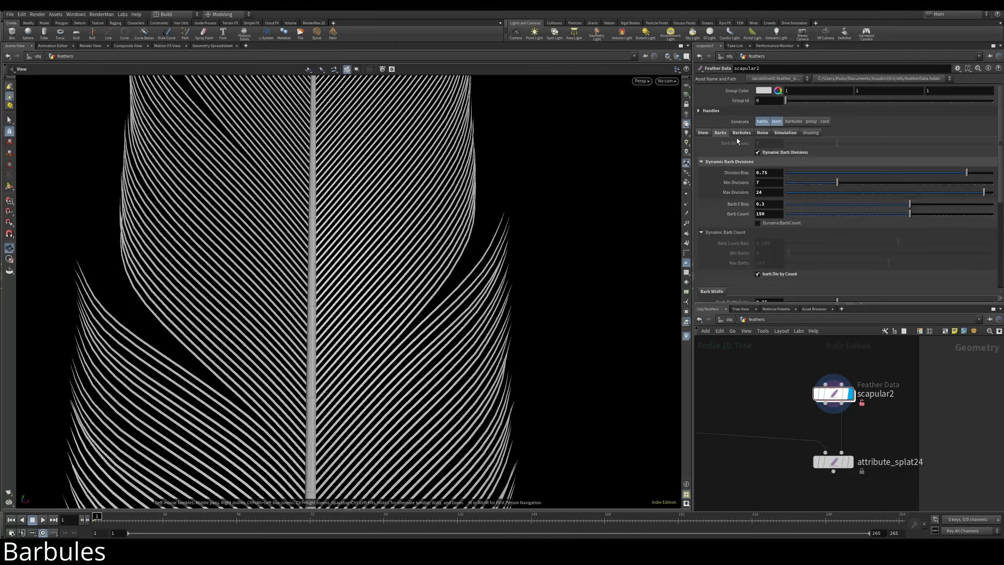
click(742, 133)
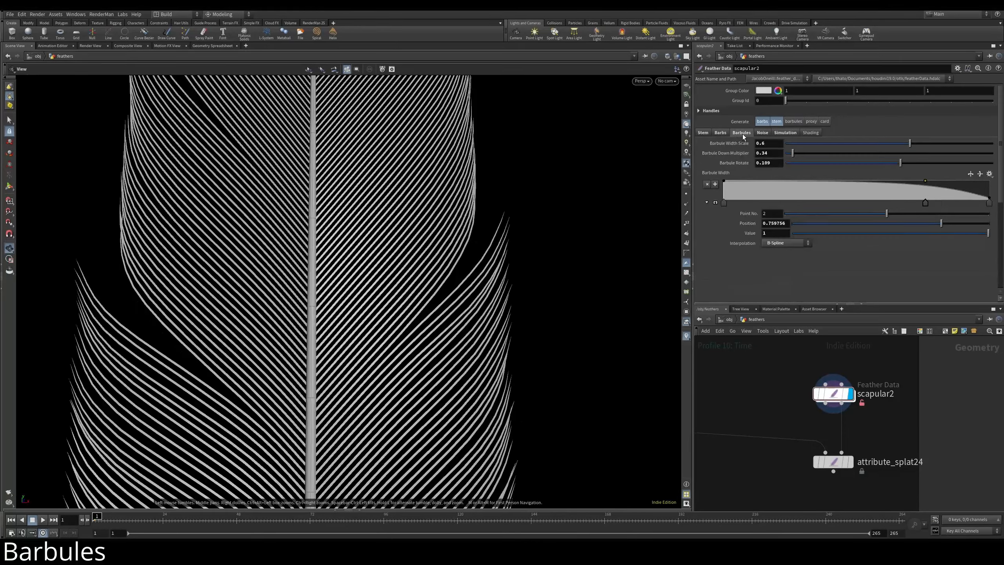
click(792, 122)
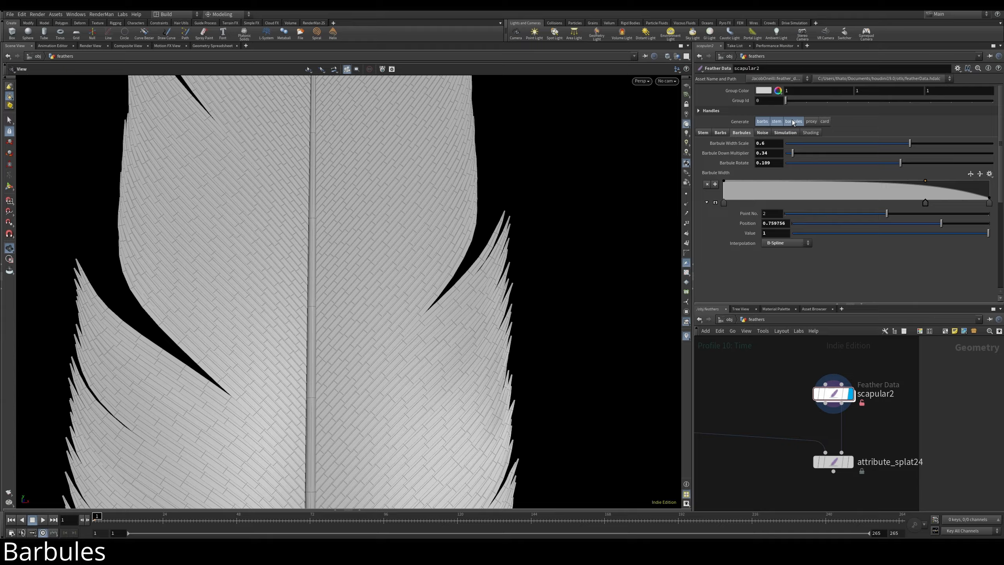
drag(421, 267, 398, 110)
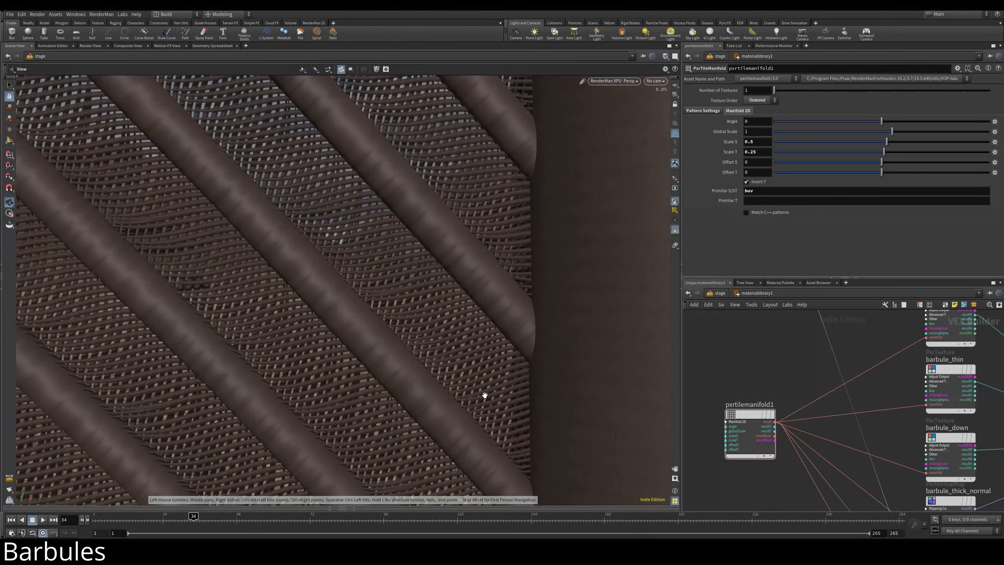
Step: Examine the rendered barbules along the barbs from several angles and distances in the RenderMan view
right_drag(484, 395, 437, 360)
drag(437, 360, 541, 314)
middle_drag(540, 314, 328, 302)
scroll(348, 280, up, 10)
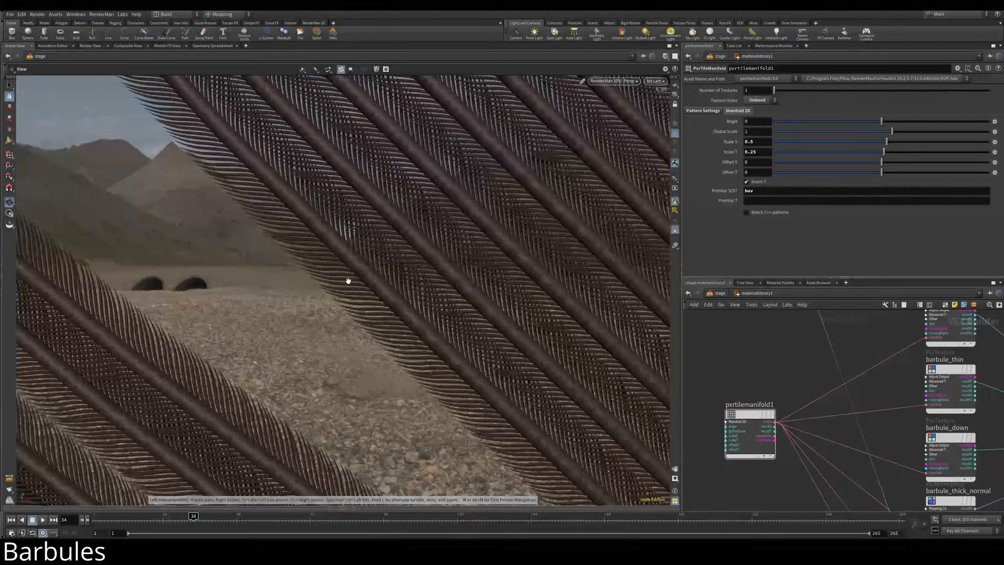
scroll(373, 281, down, 10)
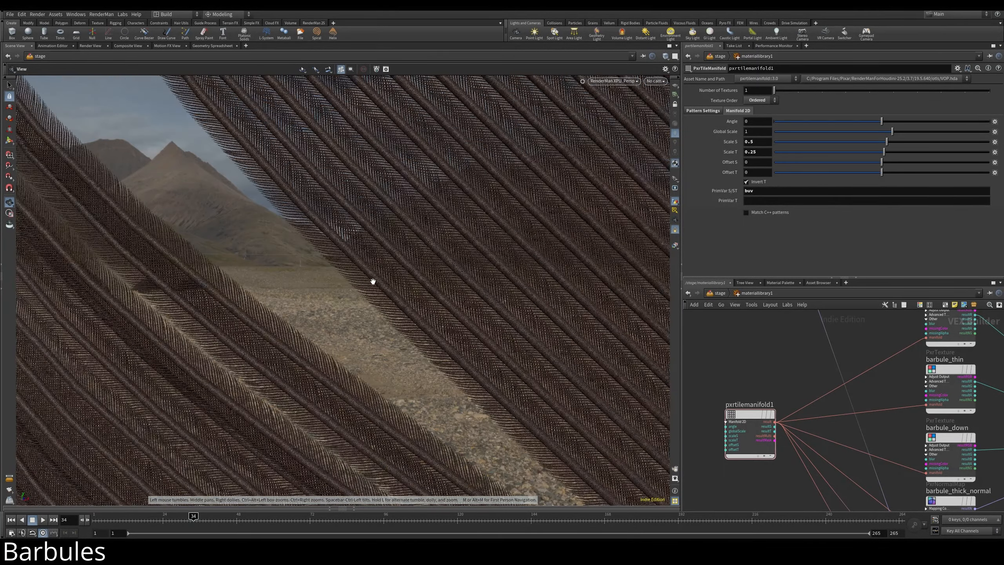
scroll(410, 332, down, 3)
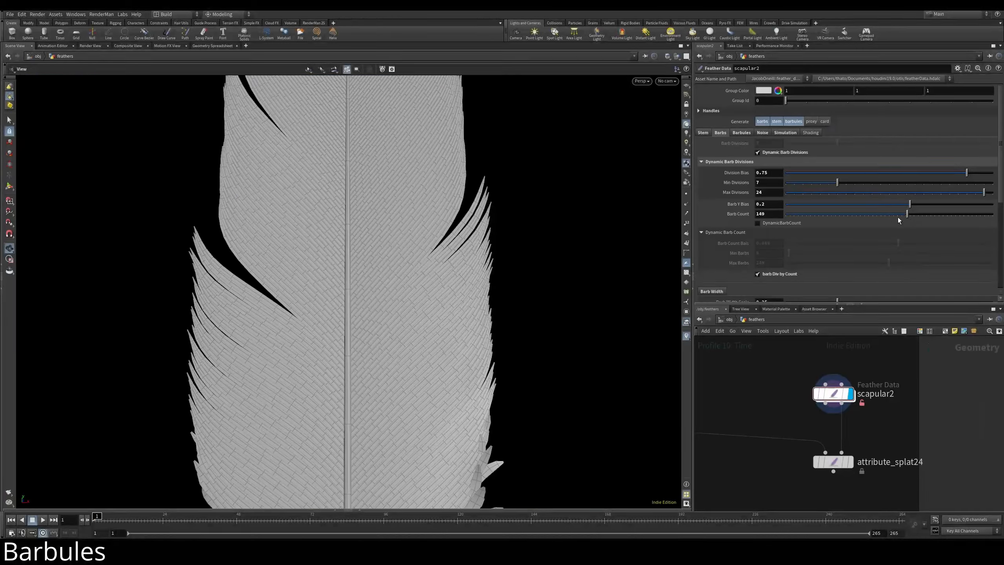
Step: Vary the scapular2 feather's Barb Count with its barbules generated
mouse_move(897, 216)
mouse_down()
mouse_move(799, 215)
mouse_move(924, 217)
mouse_move(874, 214)
mouse_move(909, 214)
mouse_up()
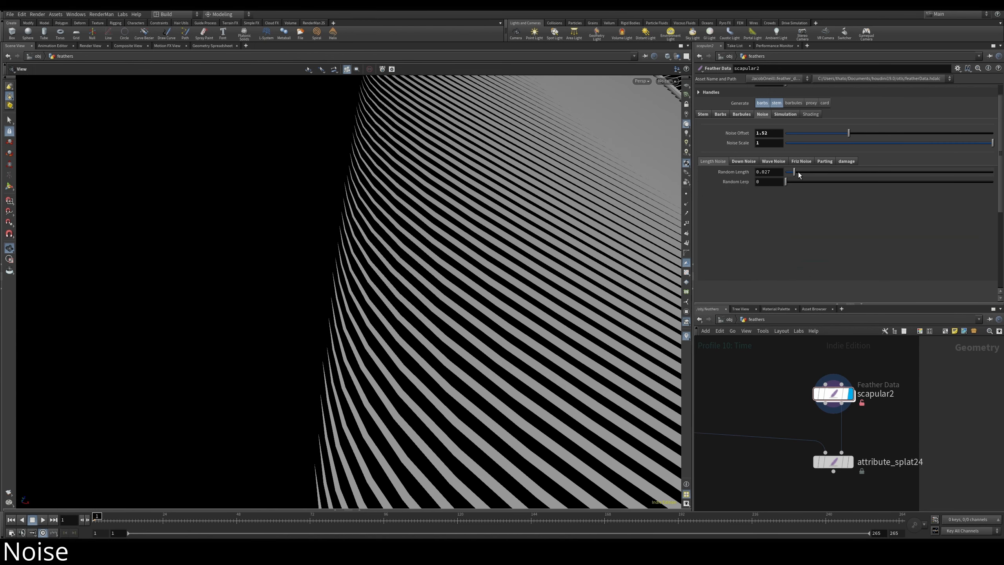
Step: Set Random Length to 0.121 and raise Random Lerp in the feather's length noise settings
drag(804, 172, 810, 172)
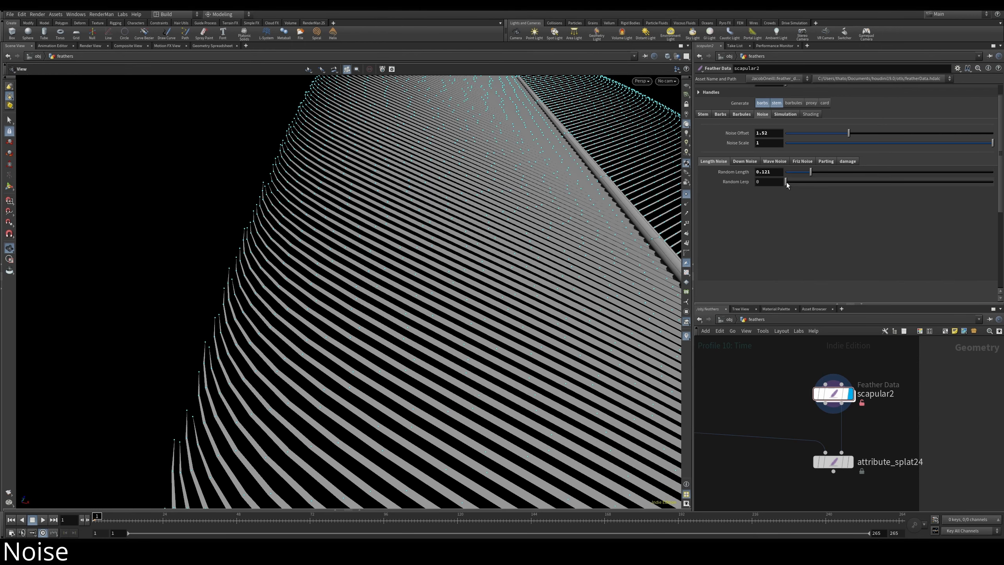
drag(786, 182, 726, 180)
drag(463, 208, 474, 189)
drag(801, 181, 852, 184)
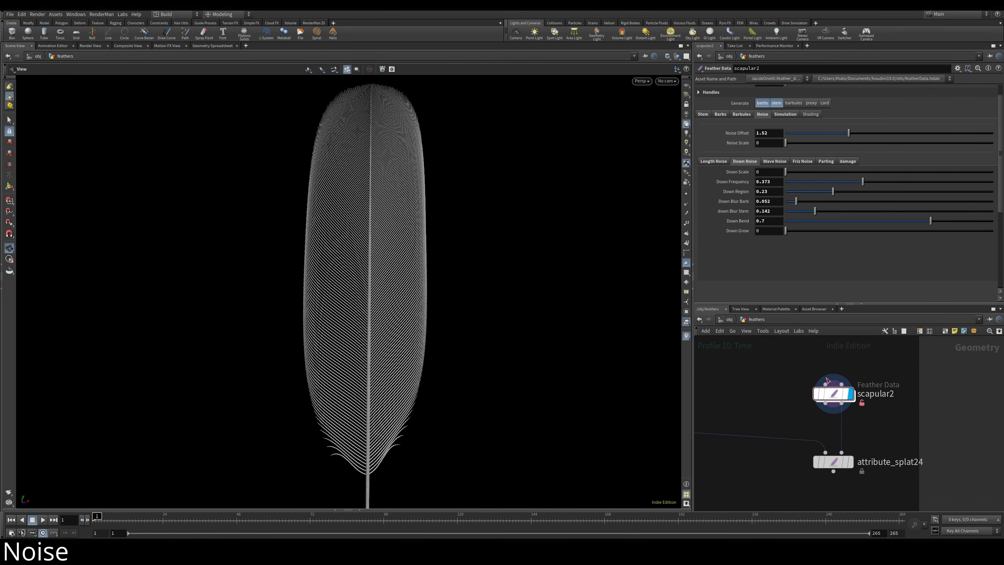
Step: Visualize the scapular2 node's down point attribute on the feather from its node information
mouse_move(840, 397)
click(802, 394)
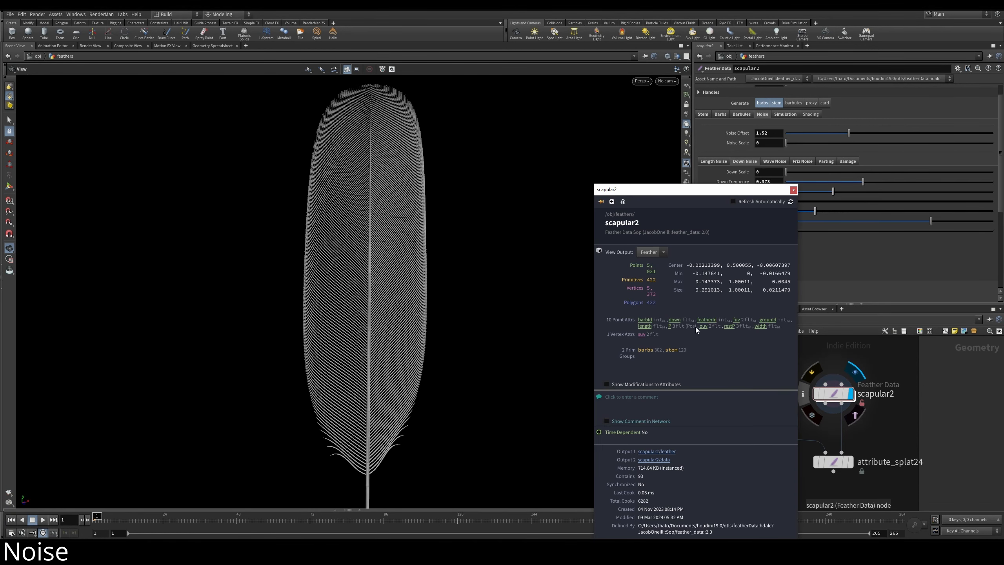
click(674, 320)
click(793, 189)
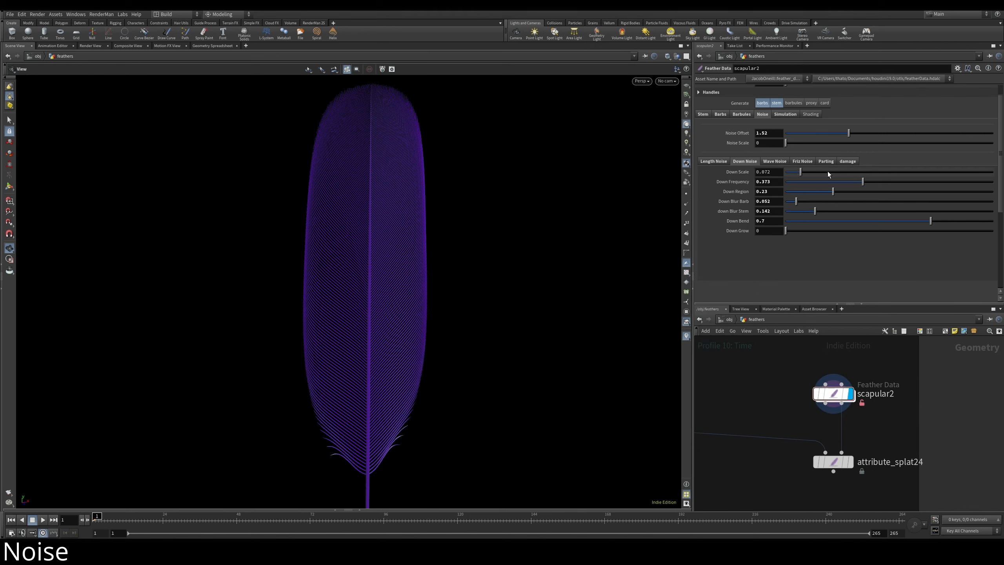
Step: Set Down Scale to 1, Down Region to 0.35 and Down Blur Barb to 0.1, and raise Down Blur Stem
drag(818, 171, 900, 172)
drag(833, 192, 858, 189)
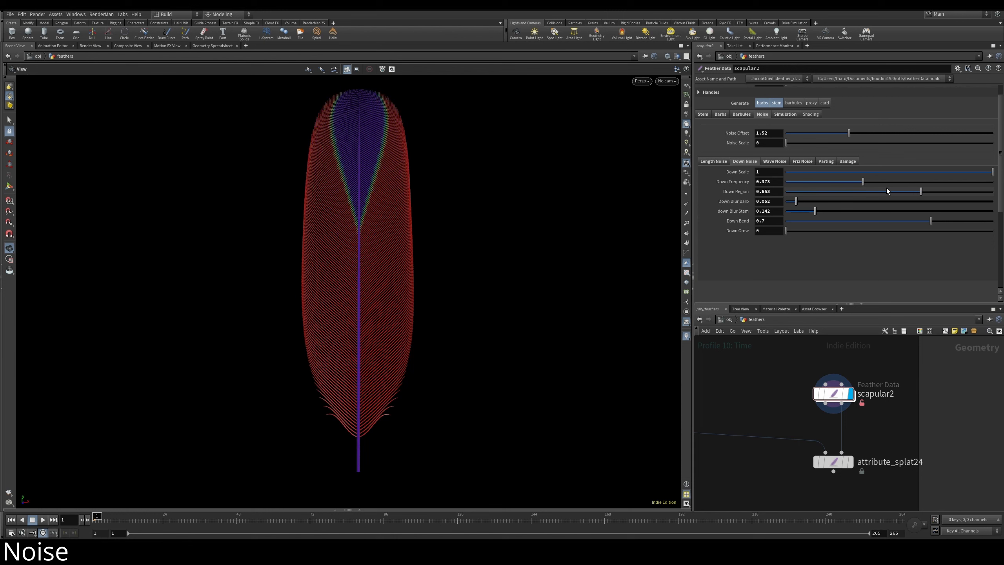
mouse_move(797, 200)
mouse_down()
mouse_move(865, 193)
mouse_move(806, 195)
mouse_up()
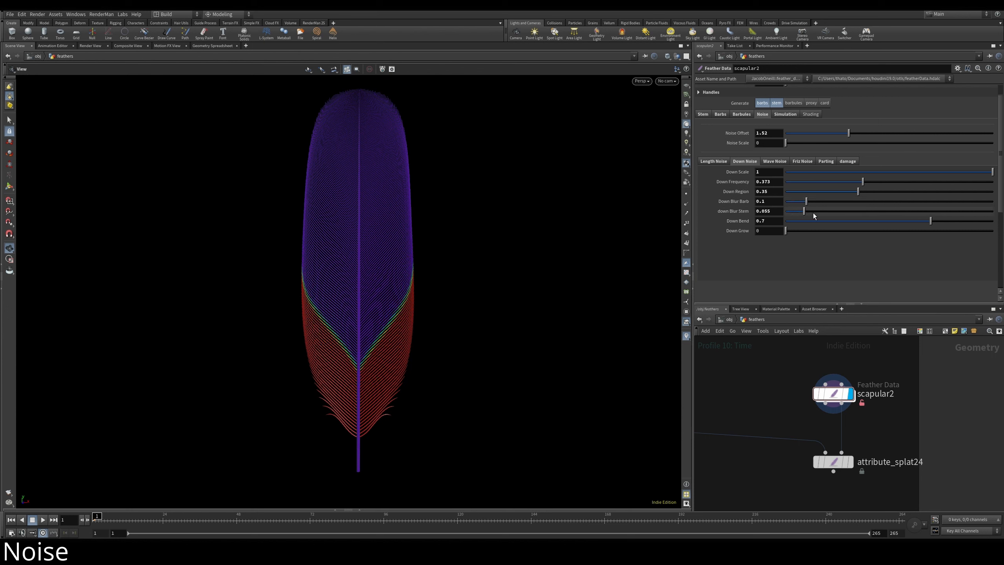
drag(813, 213, 834, 210)
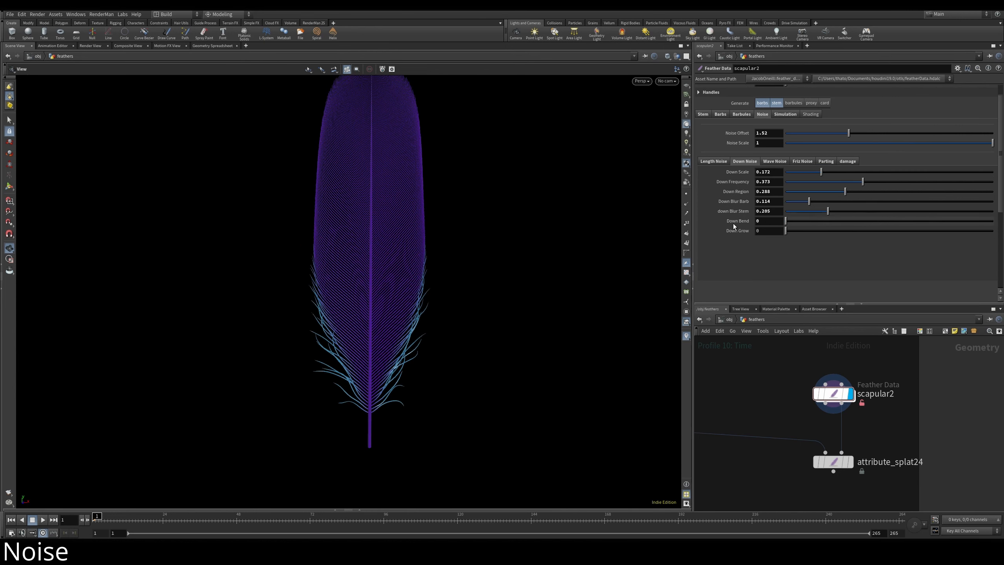
Step: Compare the downy barbs with Down Bend at 0 and 1, and vary Down Grow
ctrl+middle_click(733, 224)
drag(538, 297, 253, 167)
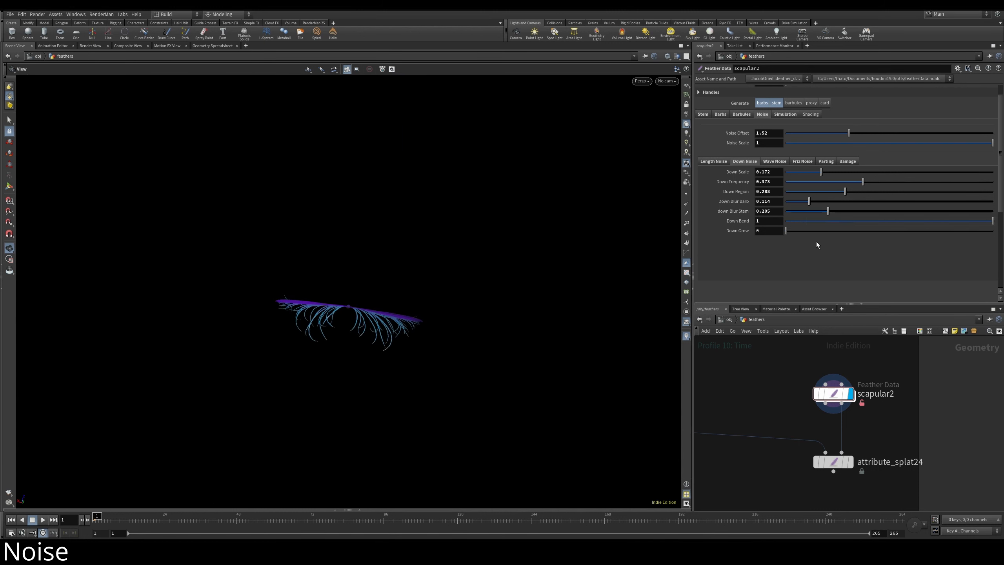
drag(786, 230, 791, 234)
drag(876, 234, 833, 236)
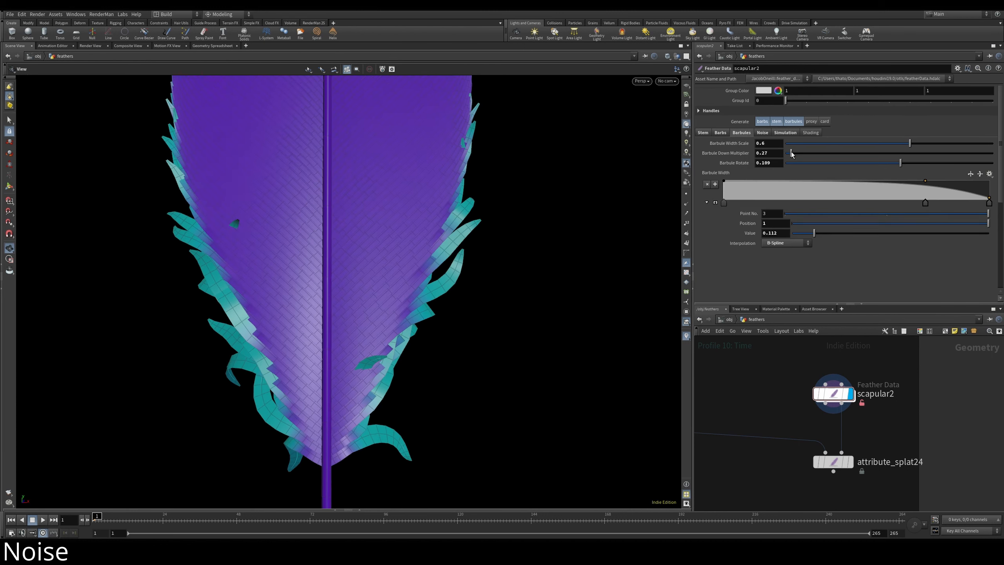
Step: Raise the Barbule Down Multiplier to widen the barbules on the feather's downy barbs
mouse_move(790, 151)
mouse_down()
mouse_move(853, 154)
mouse_move(808, 155)
mouse_up()
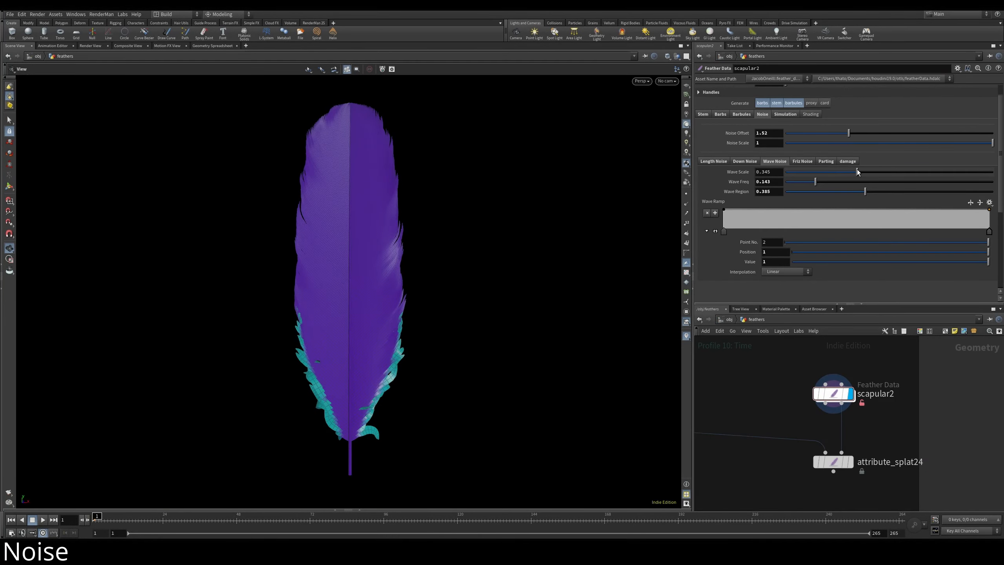
Step: Lower Wave Scale and raise Wave Freq in the feather's wave noise settings
drag(310, 159, 336, 160)
drag(856, 171, 833, 172)
drag(816, 182, 839, 181)
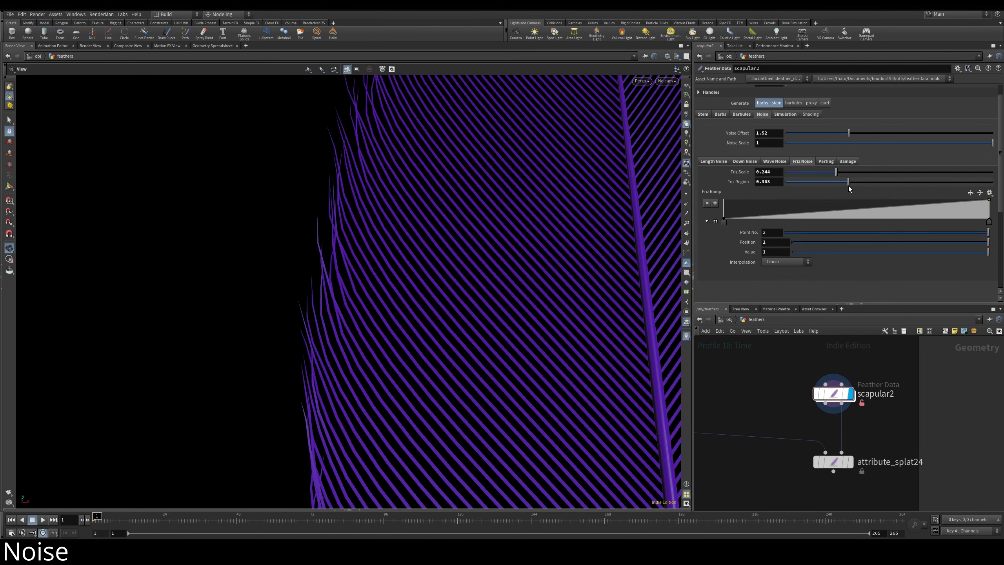
Step: Set the friz noise's Friz Region to 0.225 and frame the whole feather
mouse_move(801, 182)
mouse_down()
mouse_move(935, 193)
mouse_move(832, 182)
mouse_up()
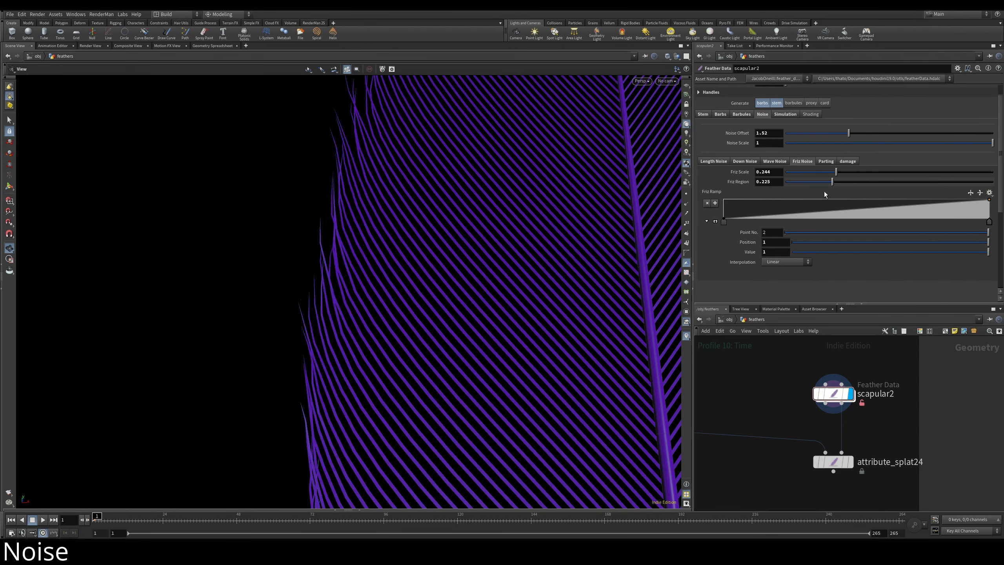
key(h)
Step: Adjust the feather's parting noise settings and set Noise Offset to 2.301
click(825, 161)
mouse_move(843, 171)
mouse_down()
mouse_move(815, 170)
mouse_move(987, 183)
mouse_move(811, 171)
mouse_move(836, 170)
mouse_up()
drag(986, 182, 839, 182)
drag(849, 134, 882, 138)
Step: Move the zero-value point of the Damage Region ramp toward the feather tip, to position 0.373708
click(847, 161)
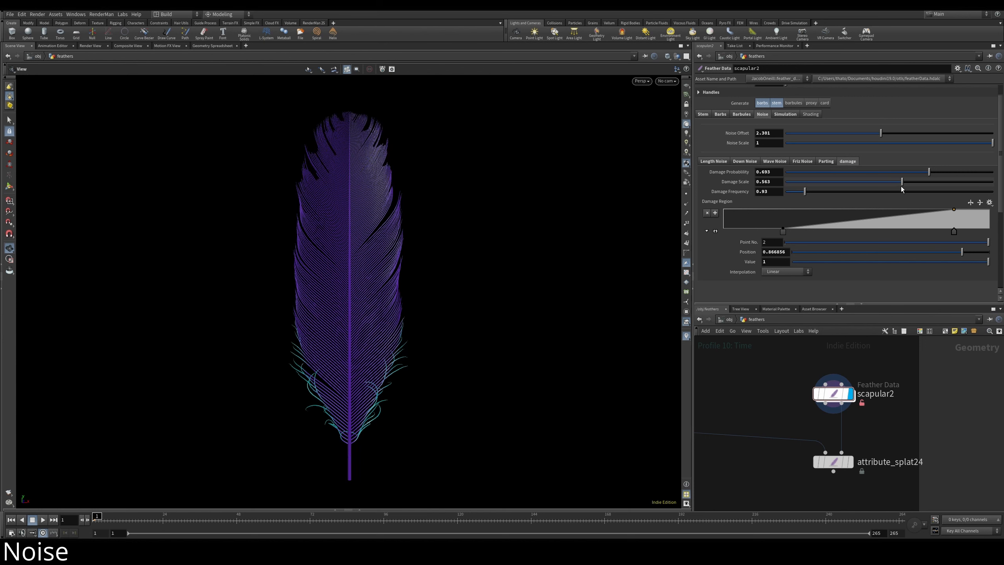
drag(783, 231, 853, 231)
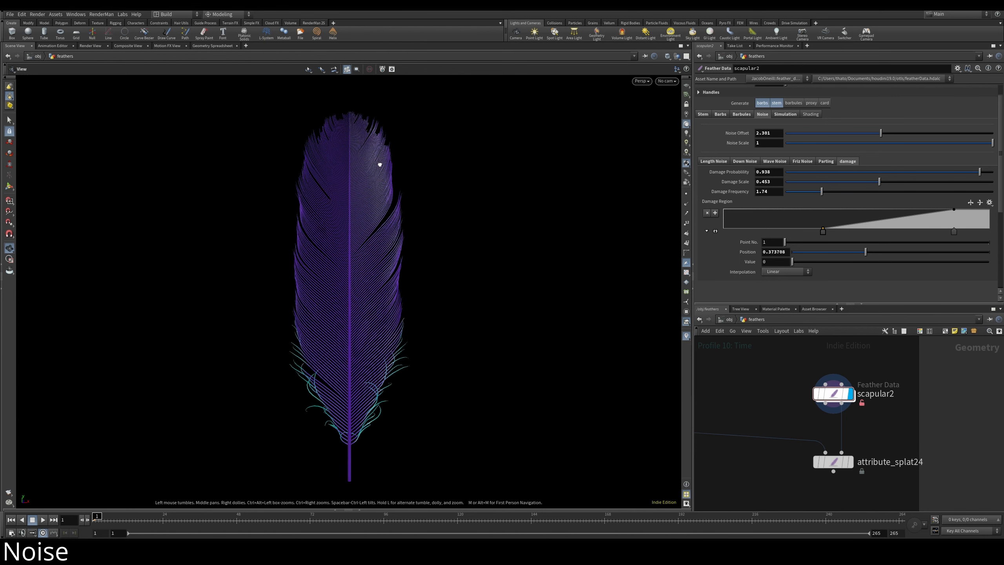
Step: Generate only the feather's simulation proxy mesh, with barbs and stem generation disabled
click(785, 113)
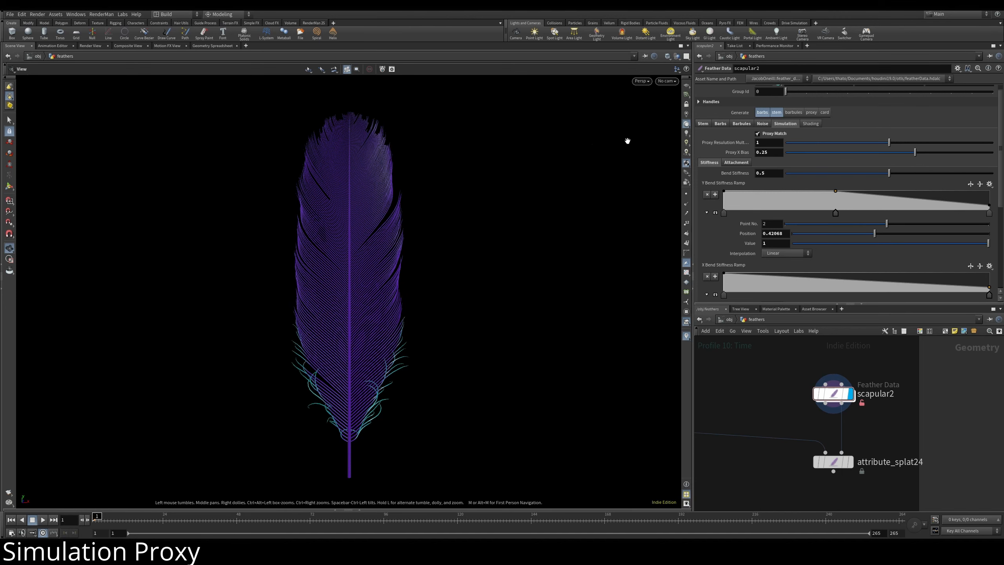
click(762, 113)
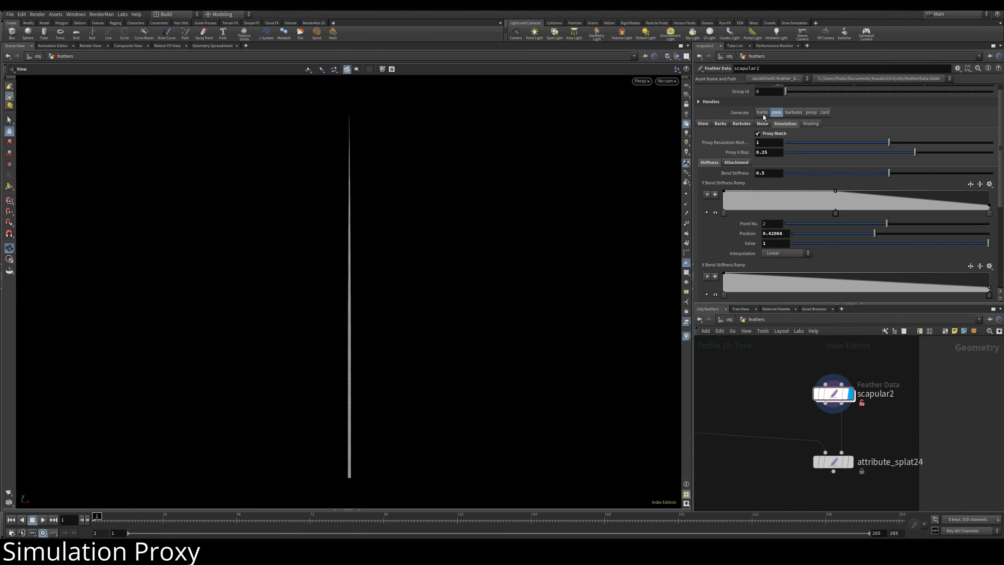
click(811, 112)
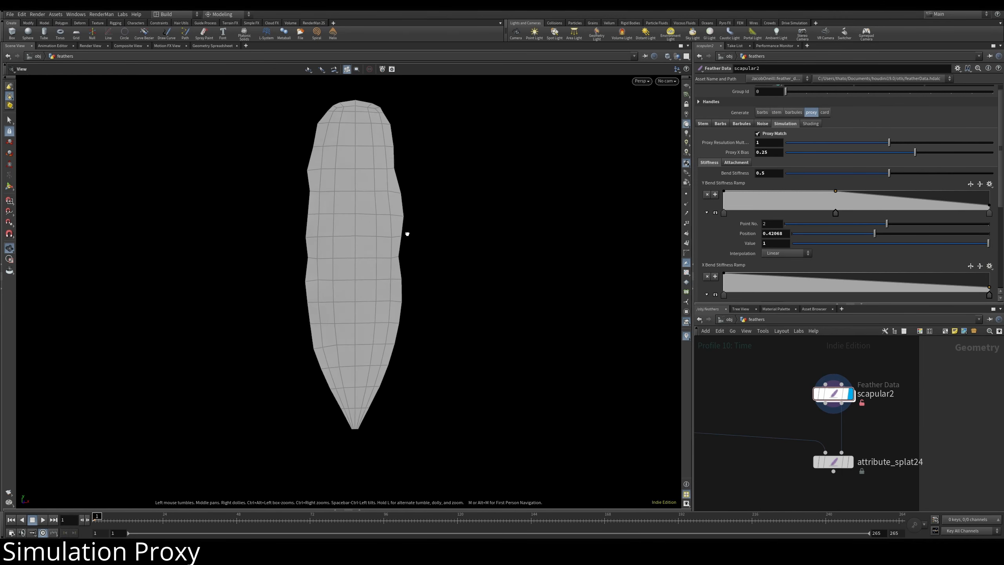
Step: Inspect the proxy mesh with Proxy Match disabled and try a higher proxy resolution multiplier
mouse_move(396, 222)
mouse_down()
mouse_move(276, 216)
mouse_move(396, 214)
mouse_up()
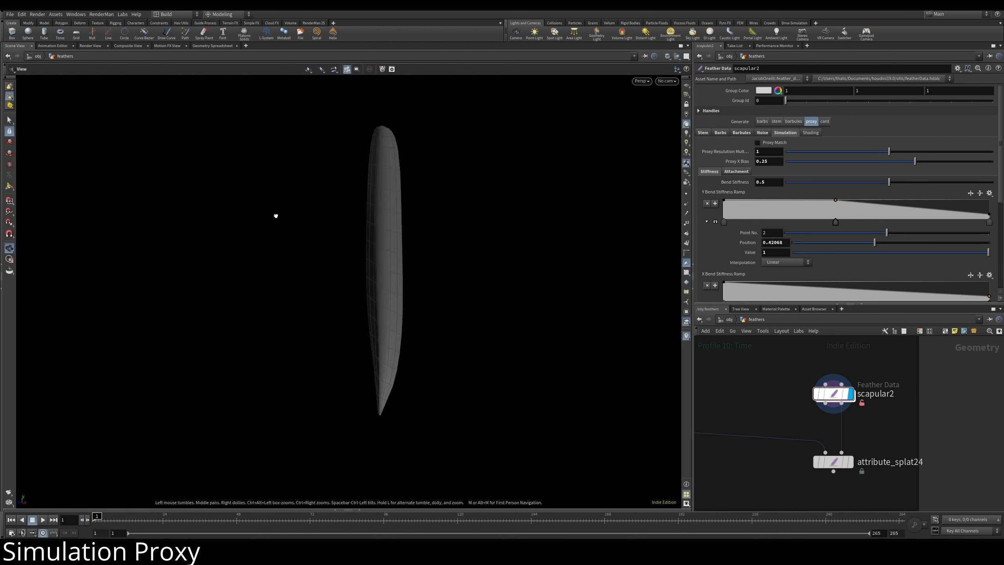
scroll(392, 132, up, 8)
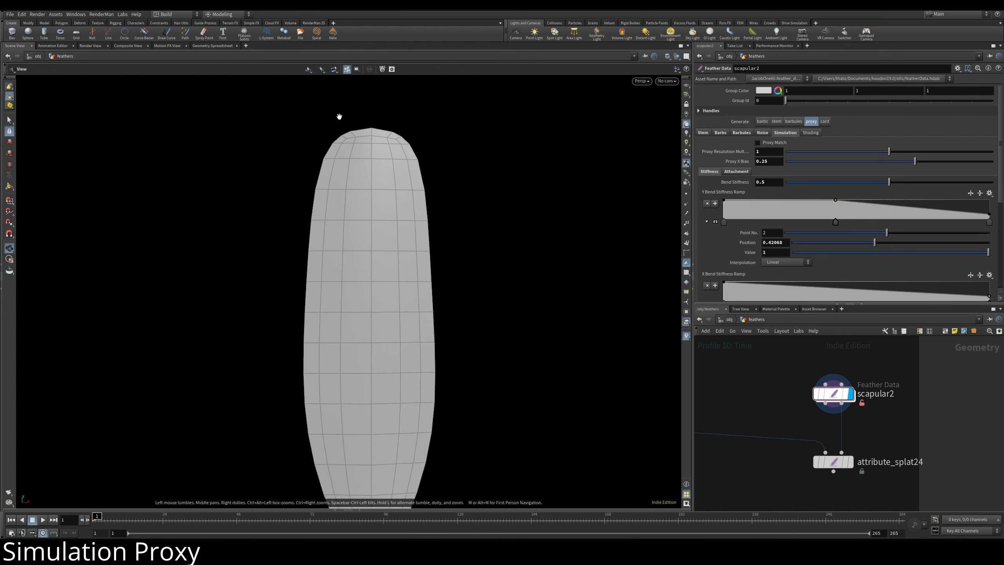
scroll(365, 122, up, 3)
mouse_move(358, 155)
mouse_down()
mouse_move(317, 159)
mouse_move(383, 164)
mouse_move(362, 166)
mouse_up()
middle_drag(390, 229, 368, 206)
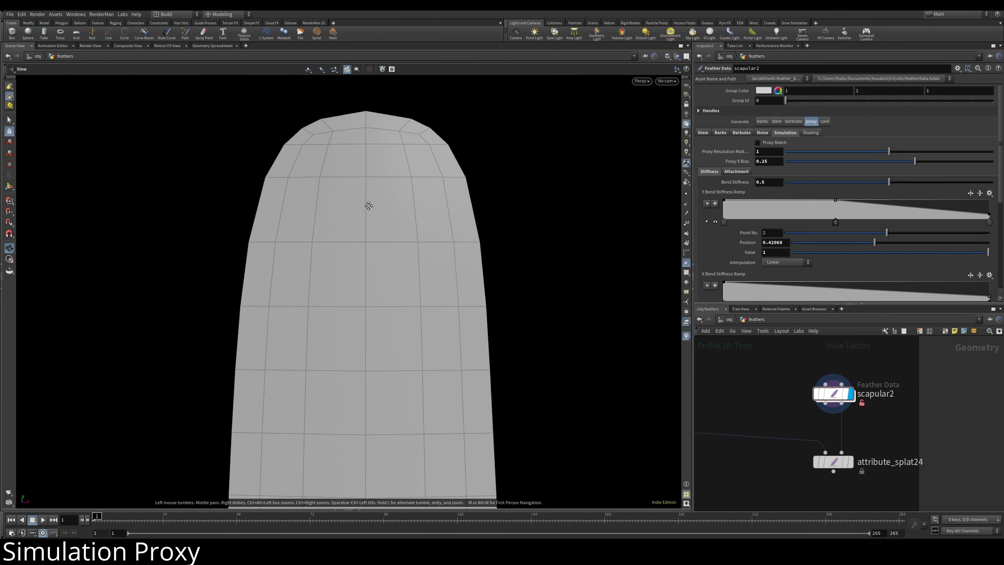
mouse_move(889, 151)
mouse_down()
mouse_move(823, 147)
mouse_move(931, 156)
mouse_move(905, 159)
mouse_up()
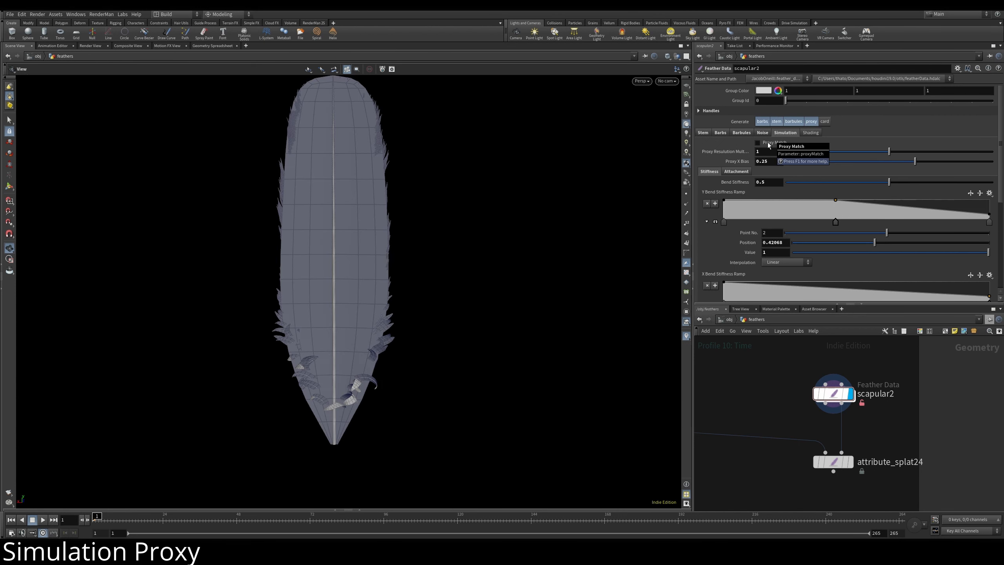
Step: Compare the proxy against the full feather with Proxy Match off and on, and leave it enabled
drag(385, 210, 364, 213)
drag(600, 214, 367, 163)
scroll(315, 190, up, 5)
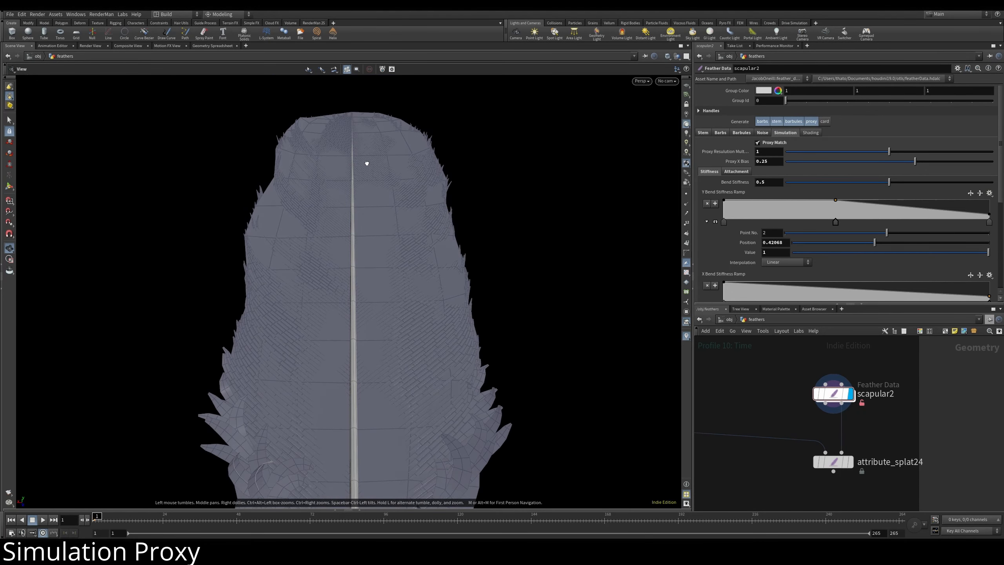
click(773, 142)
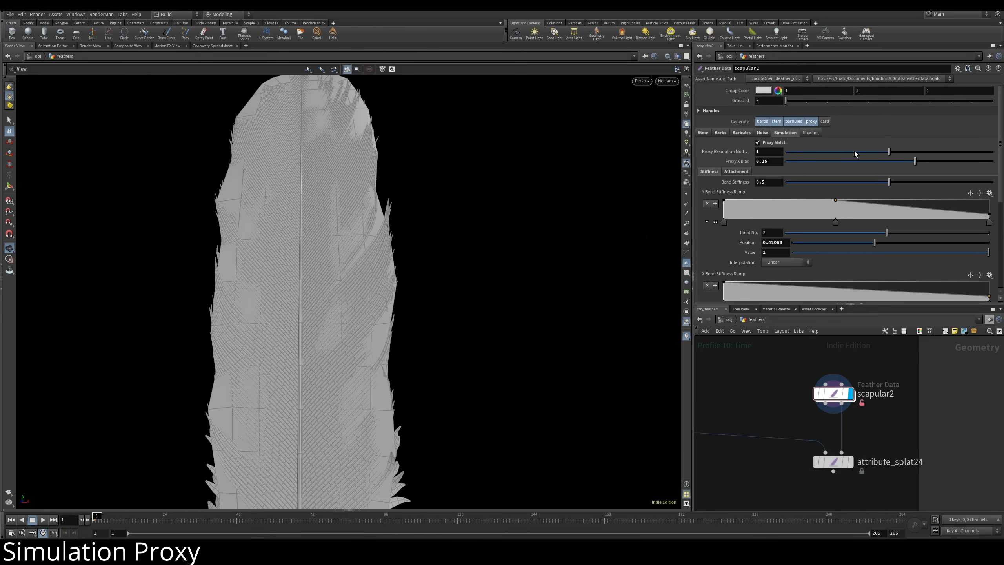
Step: Set the proxy resolution multiplier to 2 and frame the feather to show the denser proxy mesh
drag(892, 152, 993, 152)
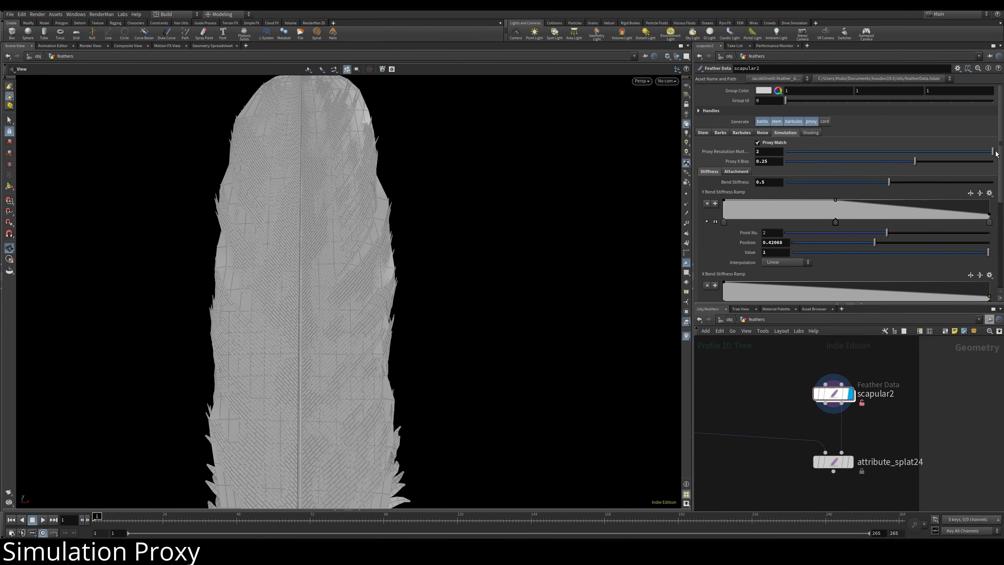
drag(348, 186, 596, 257)
key(space+f)
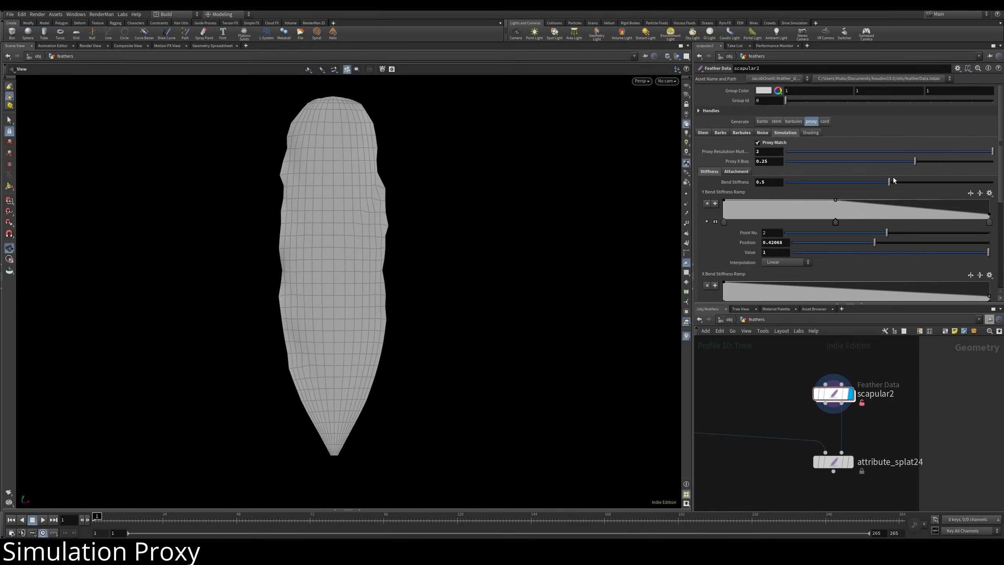
Step: Set the proxy resolution multiplier to 1, enable barbs and stem, and inspect how the proxy covers the feather
drag(985, 155, 827, 155)
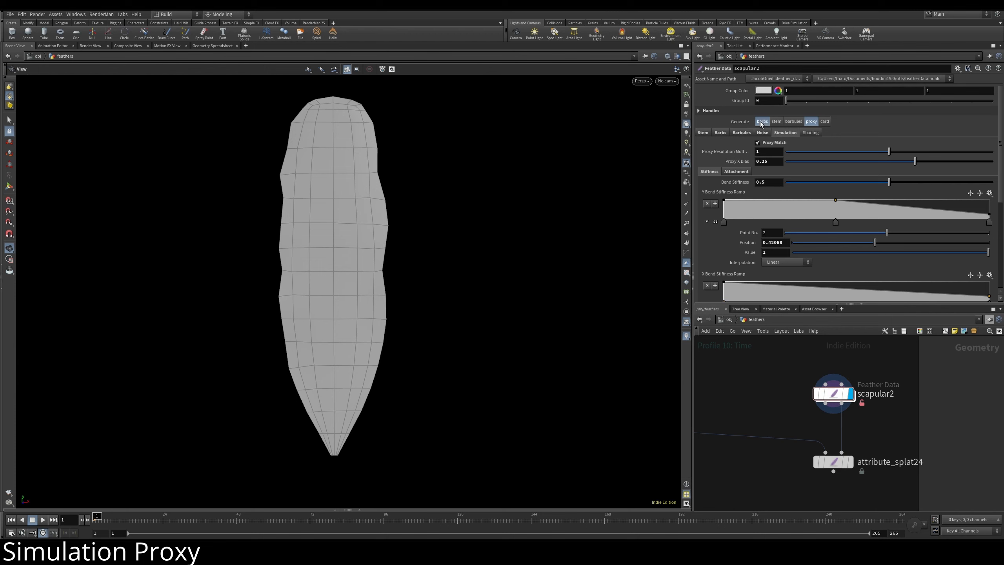
drag(344, 280, 183, 304)
right_drag(335, 417, 345, 359)
drag(345, 359, 237, 344)
middle_drag(338, 331, 331, 300)
right_drag(331, 300, 316, 369)
drag(299, 345, 379, 334)
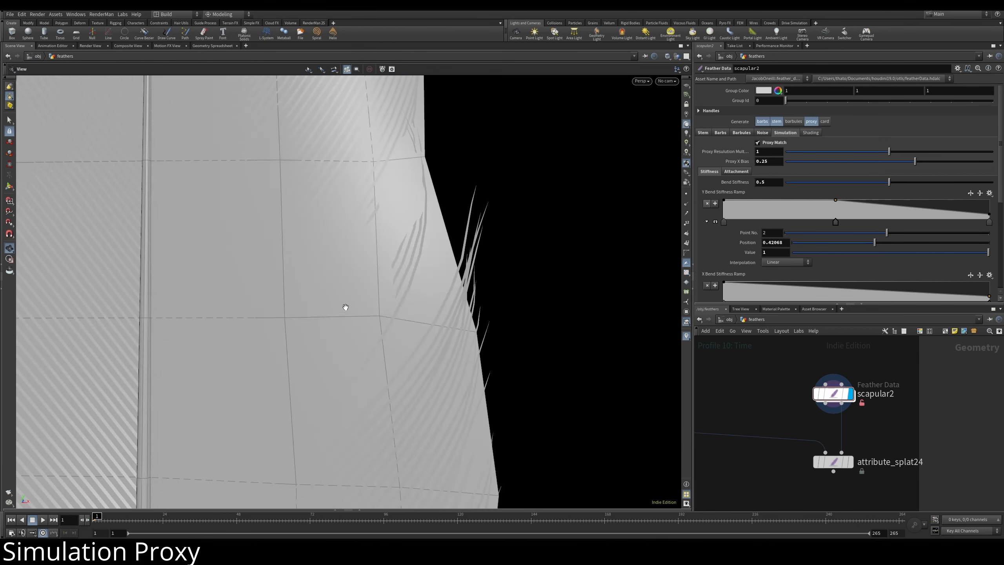
drag(346, 307, 343, 178)
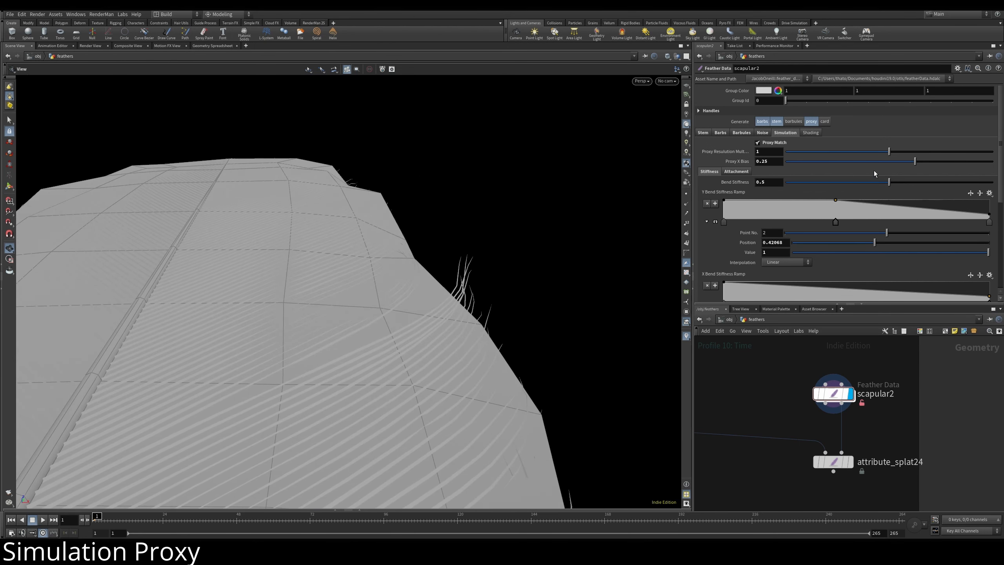
Step: Set Proxy X Bias to 0.436 and visualize the attachment attribute on the proxy mesh
mouse_move(941, 163)
mouse_down()
mouse_move(961, 164)
mouse_move(941, 164)
mouse_up()
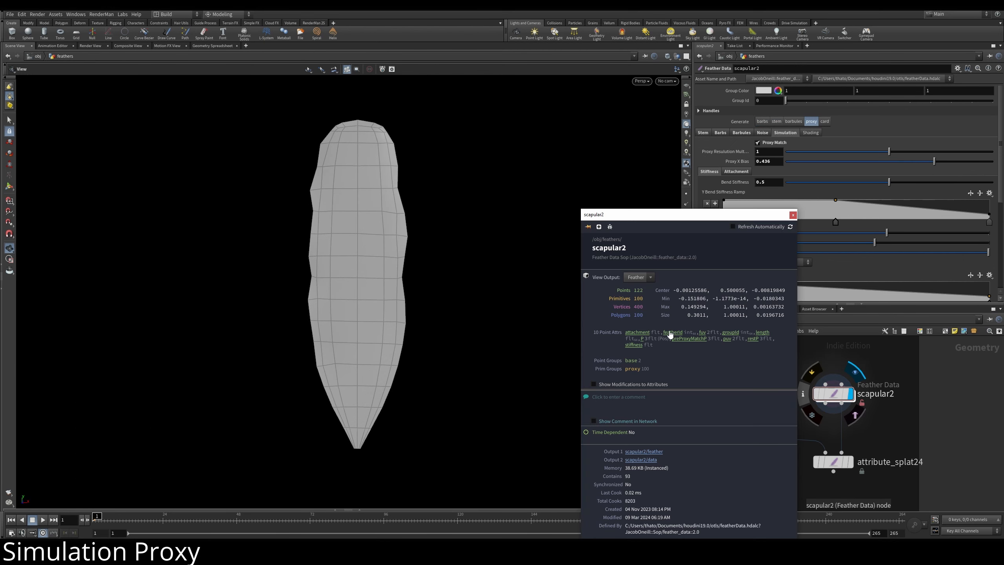
click(637, 333)
click(792, 215)
drag(494, 285, 486, 279)
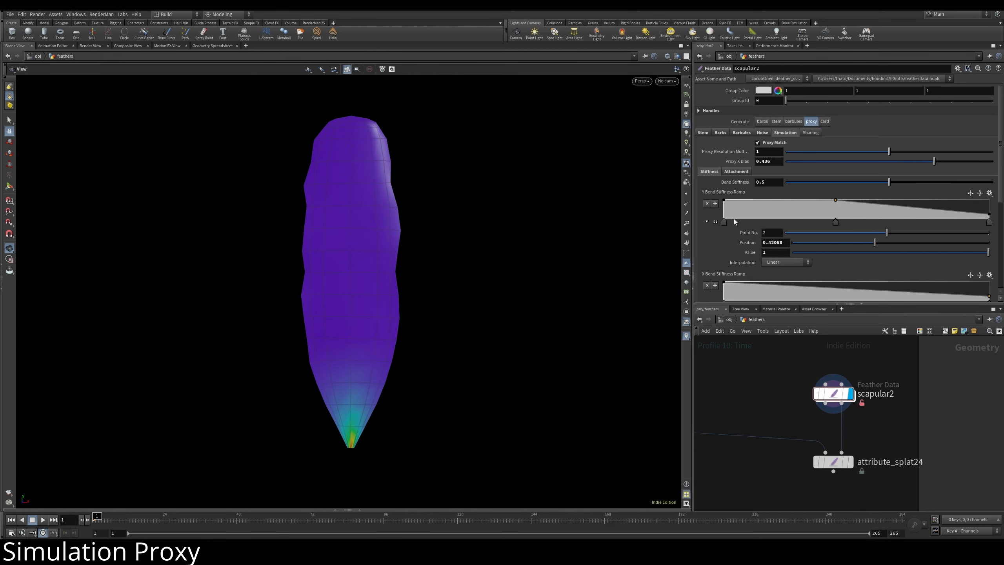
Step: Visualize the stiffness attribute on the proxy and shift points along the Y and X bend stiffness ramps
click(802, 393)
click(631, 344)
drag(370, 244, 389, 269)
scroll(839, 176, down, 1)
drag(836, 185, 911, 185)
drag(723, 268, 855, 269)
Step: Visualize the attachment attribute and reposition points on the Y and X attachment stiffness ramps
click(736, 134)
click(804, 393)
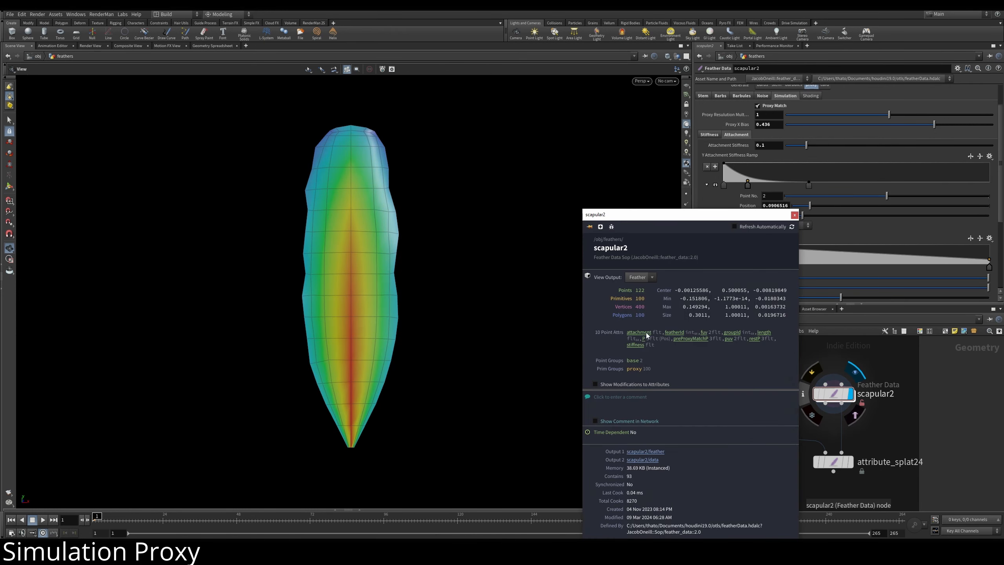
click(645, 334)
click(793, 215)
drag(809, 186, 960, 186)
mouse_move(746, 186)
mouse_down()
mouse_move(734, 185)
mouse_move(751, 185)
mouse_up()
drag(961, 186, 822, 186)
drag(723, 267, 874, 257)
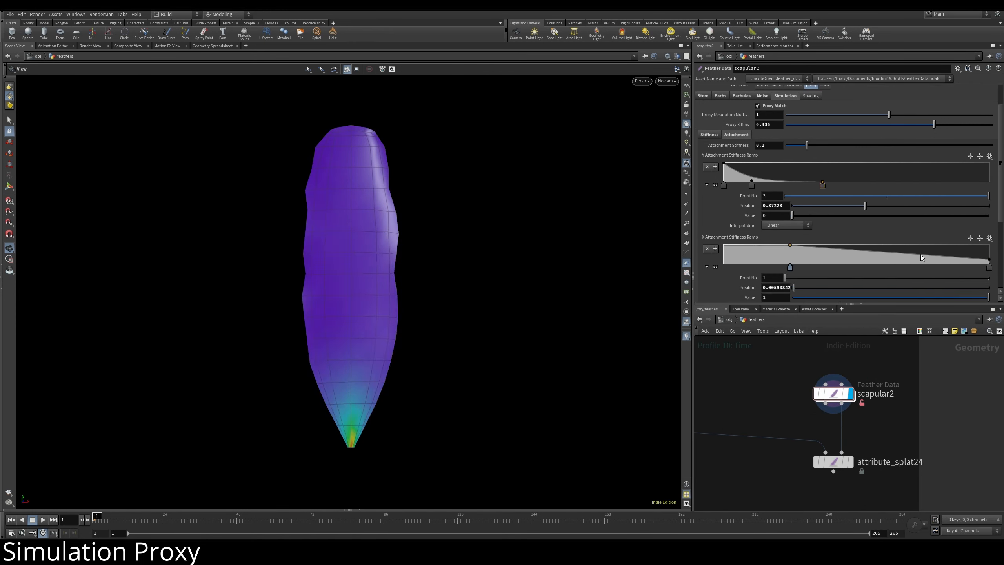
scroll(721, 182, up, 1)
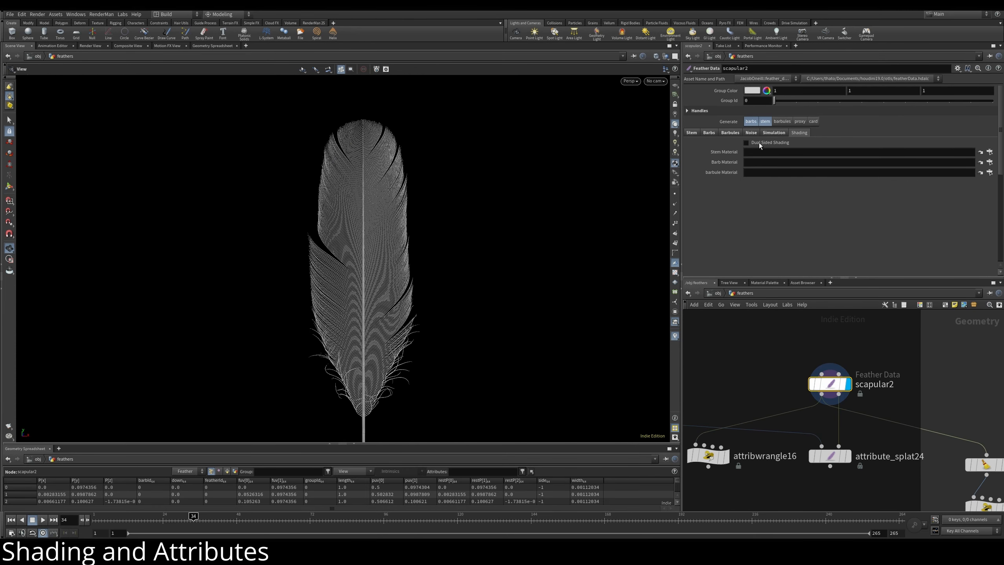
Step: Enable dual-sided shading and vary the Split Distance while inspecting the two-sided coloring up close
mouse_move(759, 142)
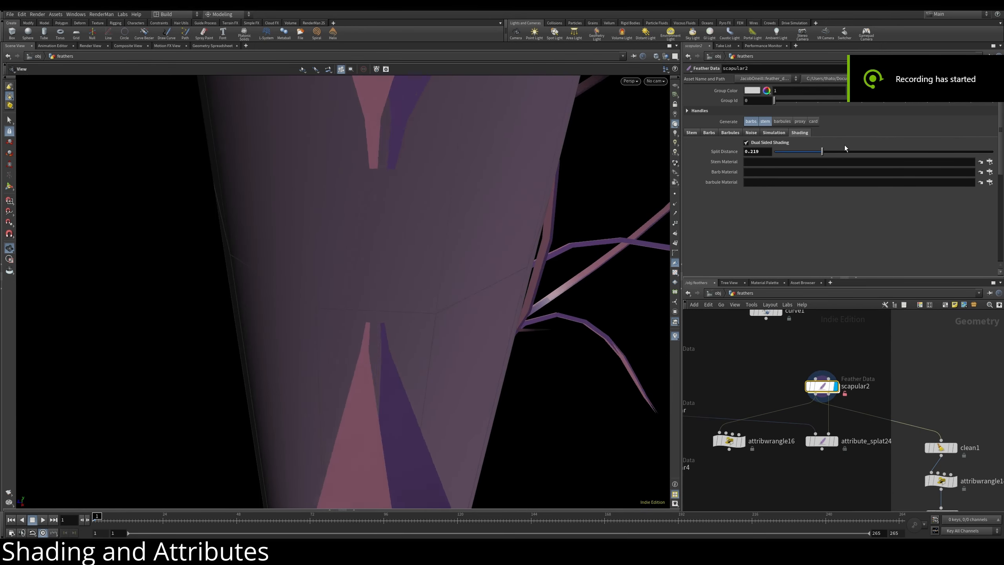
drag(845, 148, 884, 147)
drag(448, 281, 534, 247)
right_drag(534, 247, 407, 310)
drag(407, 310, 460, 269)
drag(884, 151, 794, 153)
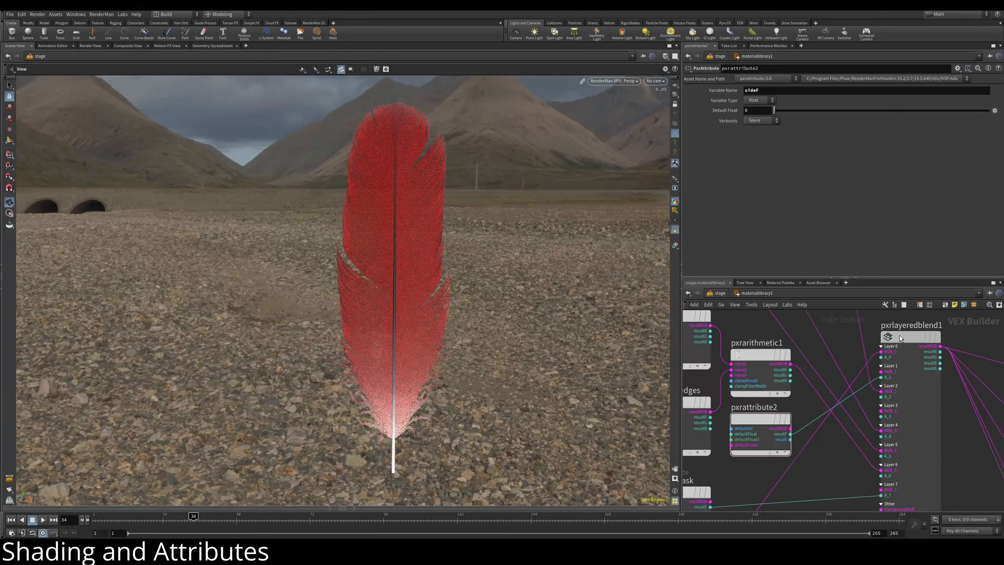
Step: Examine the pxrlayeredblend1 node in the feather material, and open the Stem Material chooser on scapular2
click(895, 336)
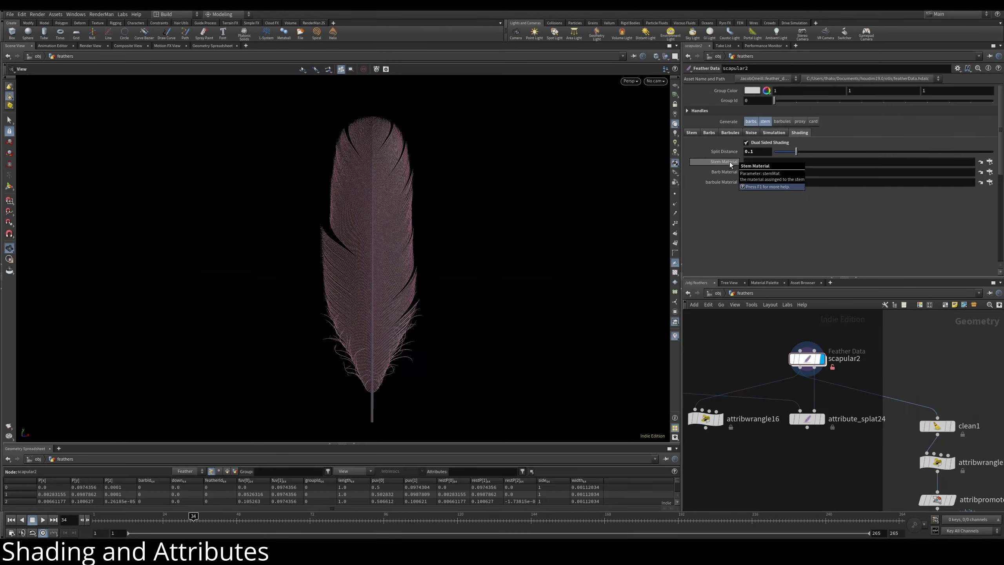
click(981, 162)
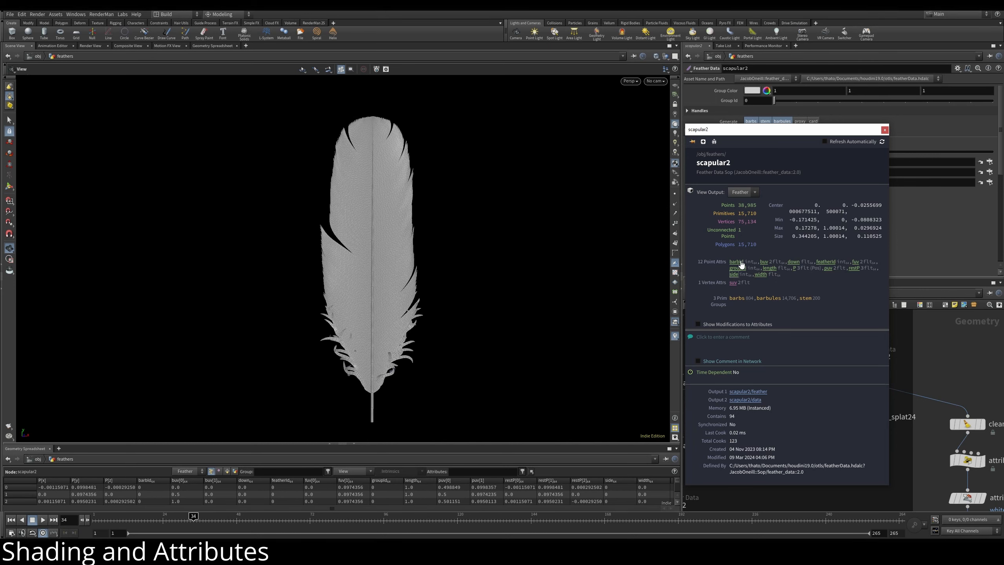
Step: Visualize the barbId point attribute on the feather, followed by the down attribute
click(736, 261)
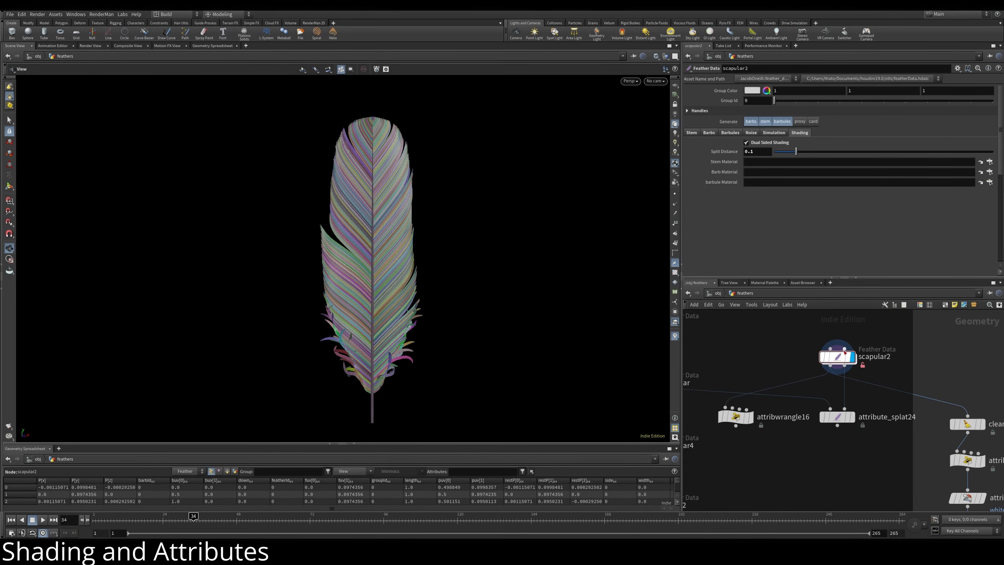
click(811, 356)
scroll(395, 260, up, 1)
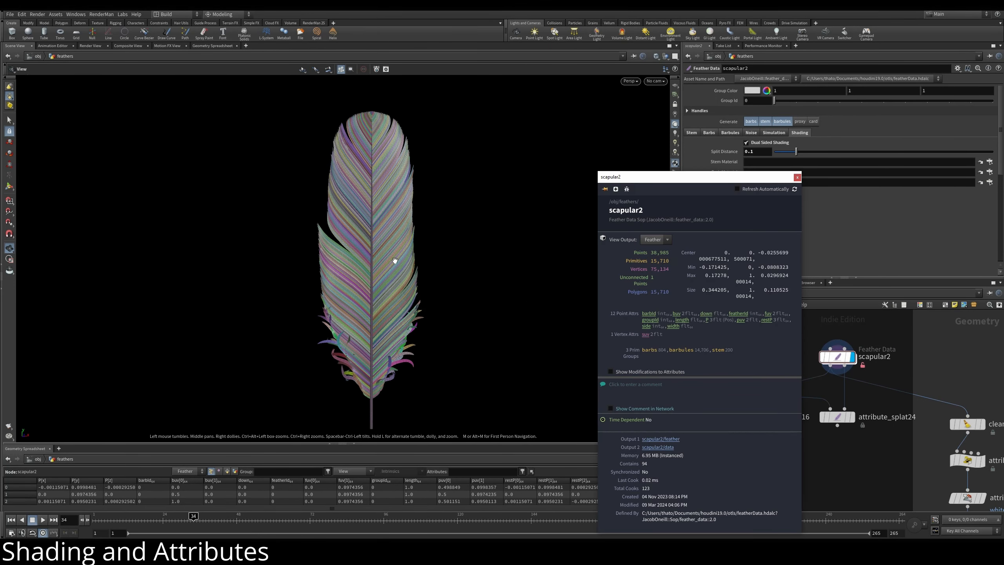
scroll(394, 261, up, 3)
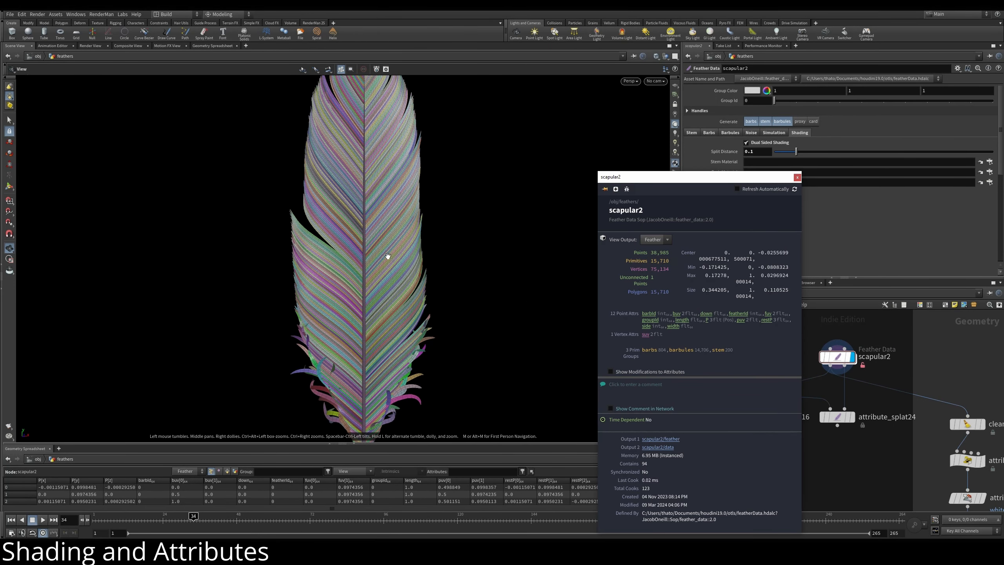
click(706, 314)
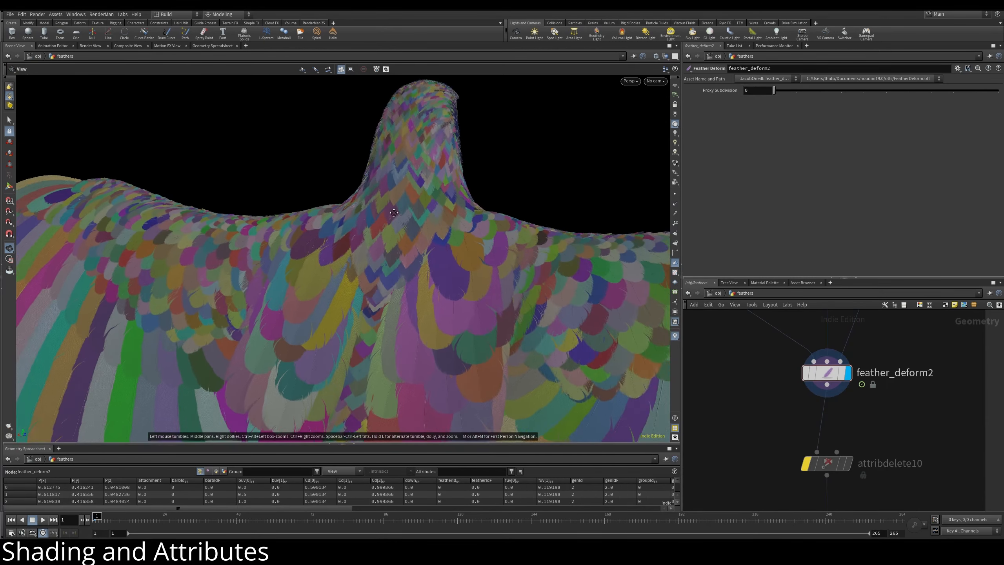
Step: Examine the visualized feather attributes across the whole bird and the width coloring on the single feather
drag(525, 249, 583, 249)
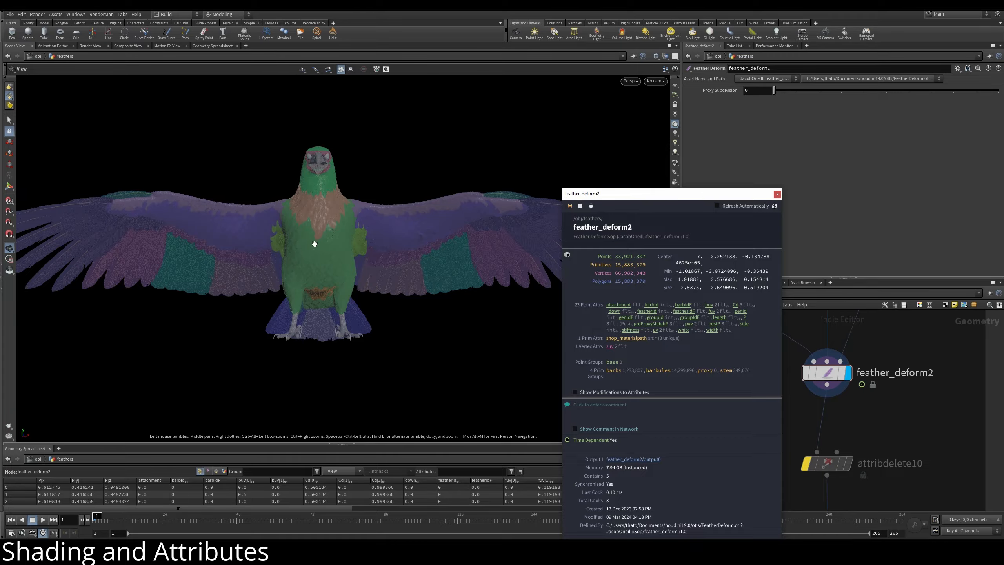
drag(314, 244, 643, 282)
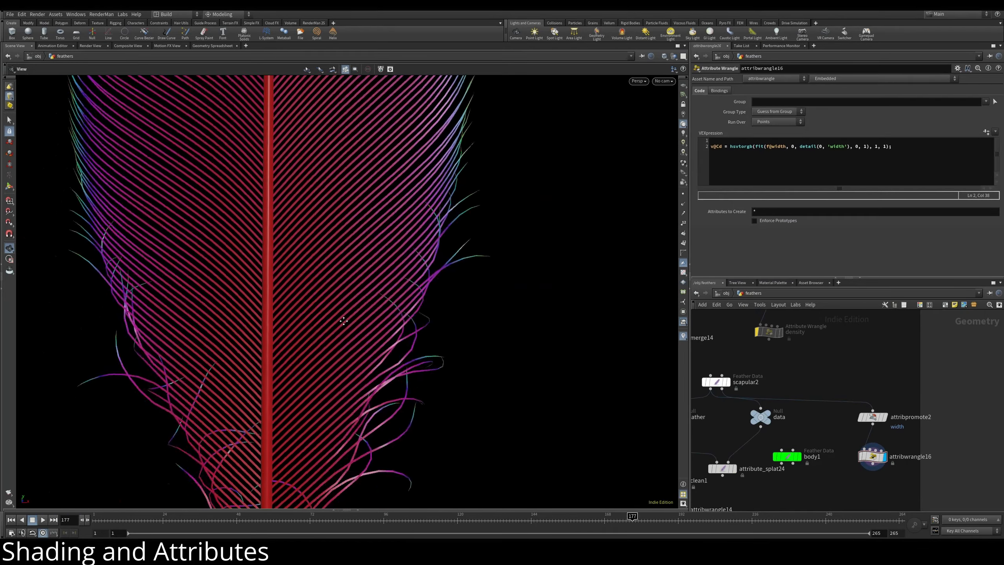
scroll(381, 341, down, 10)
middle_drag(344, 320, 311, 339)
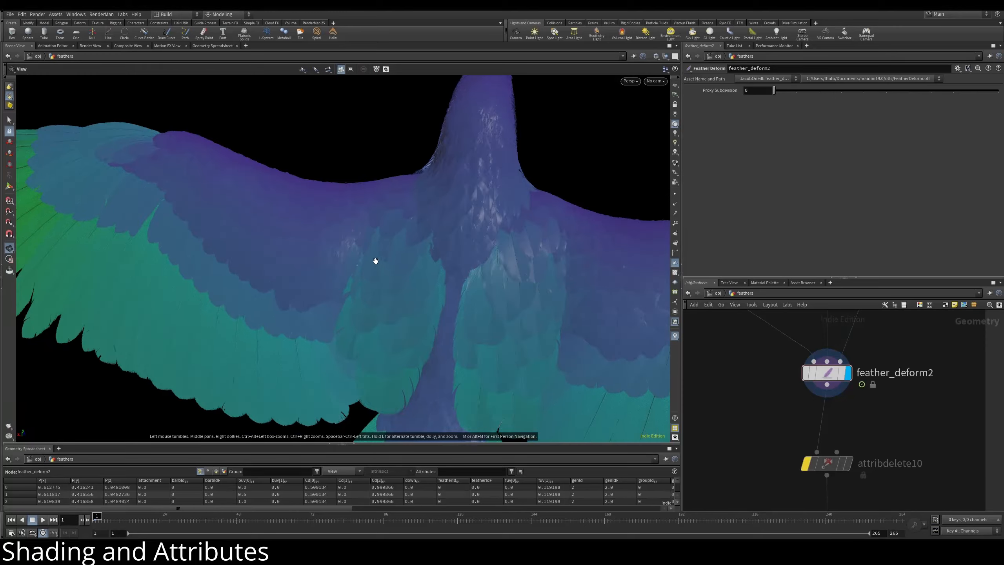
mouse_move(374, 262)
mouse_down()
mouse_move(291, 248)
mouse_move(288, 201)
mouse_move(298, 235)
mouse_move(452, 222)
mouse_move(262, 220)
mouse_move(466, 220)
mouse_move(713, 251)
mouse_move(174, 247)
mouse_up()
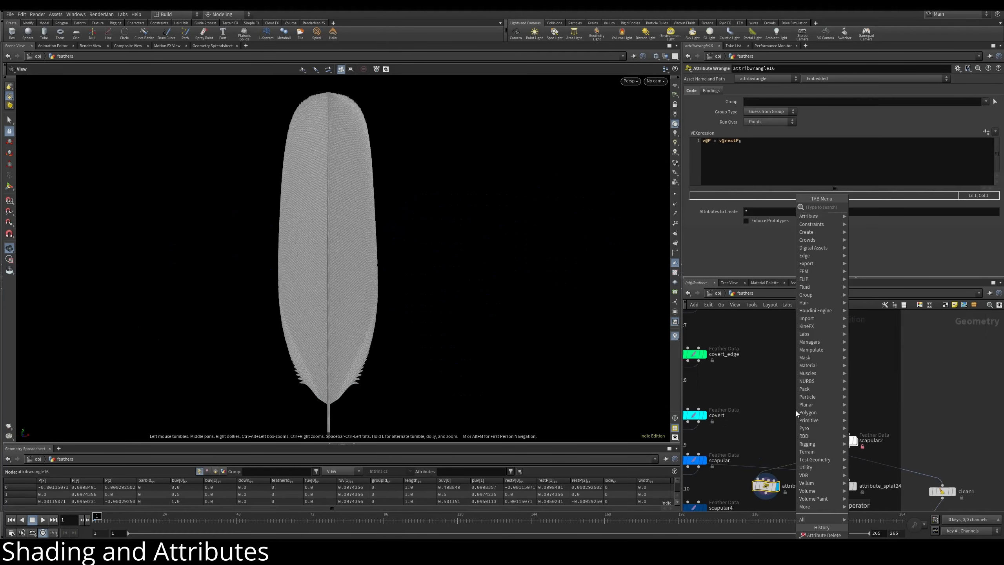
Step: Draw a Bezier curve, connect it to scapular2's first input, and move its anchor points to bend the feather
text(curve)
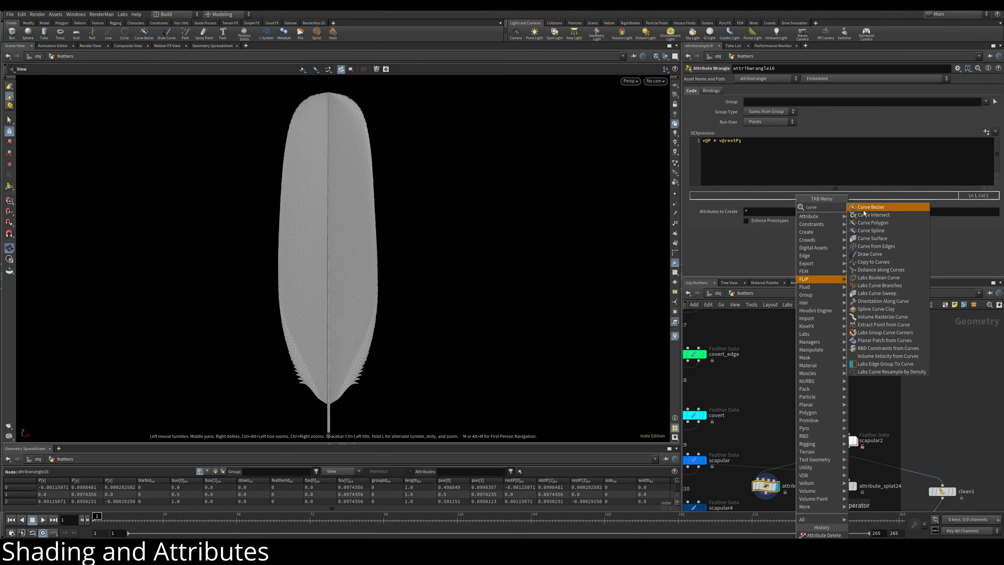
click(863, 211)
drag(338, 377, 314, 297)
key(Return)
drag(796, 383, 837, 434)
click(854, 439)
drag(383, 231, 345, 223)
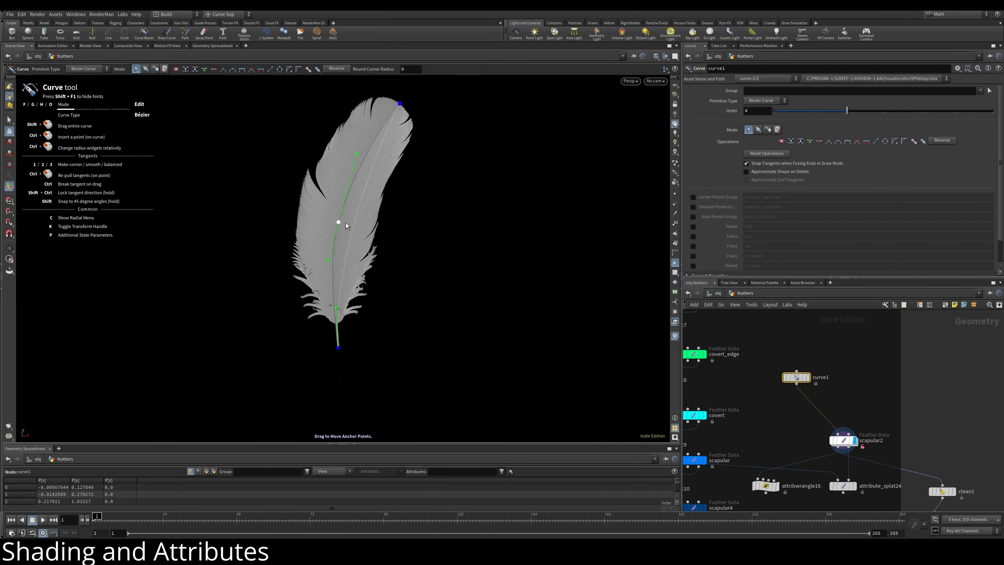
drag(339, 348, 463, 364)
Step: Display attribwrangle16 and toggle its bypass to compare the curved feather with its restP shape
middle_drag(793, 424, 757, 355)
click(730, 417)
click(740, 417)
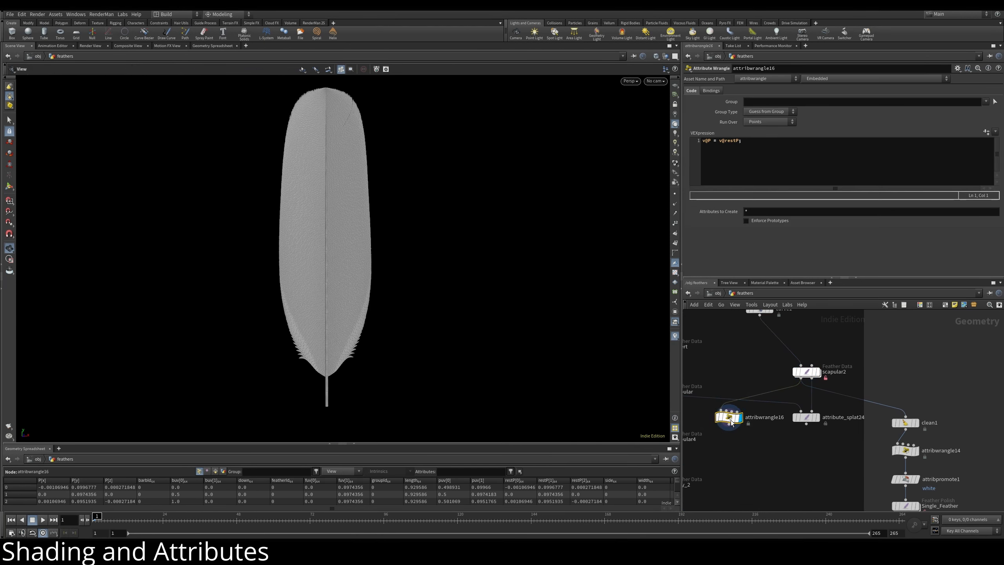
click(718, 418)
click(717, 418)
click(718, 418)
click(718, 418)
click(718, 418)
click(718, 417)
click(717, 417)
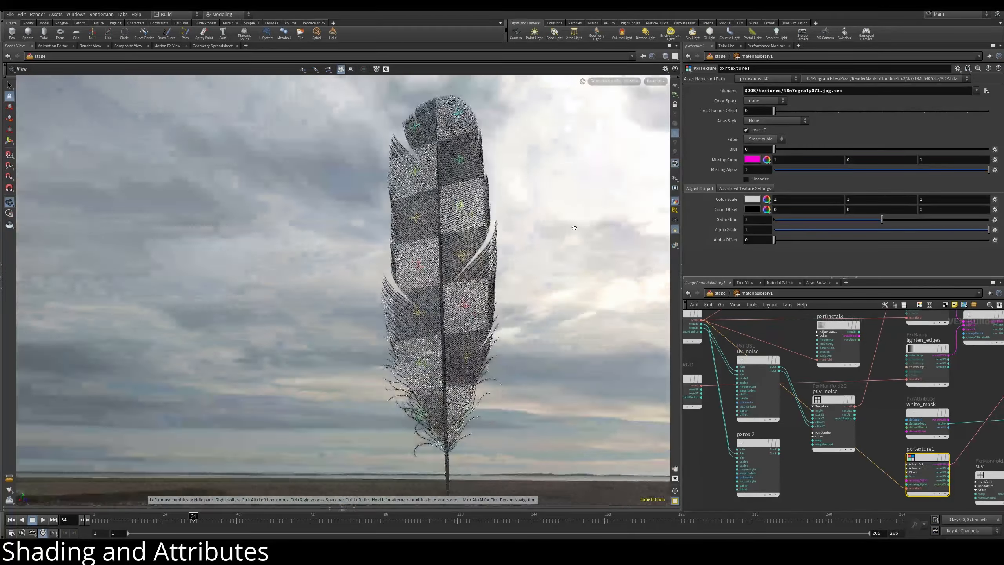
Step: Examine the rendered feather up close with textures mapped through its different UV attributes, including suv and buv
drag(573, 227, 428, 265)
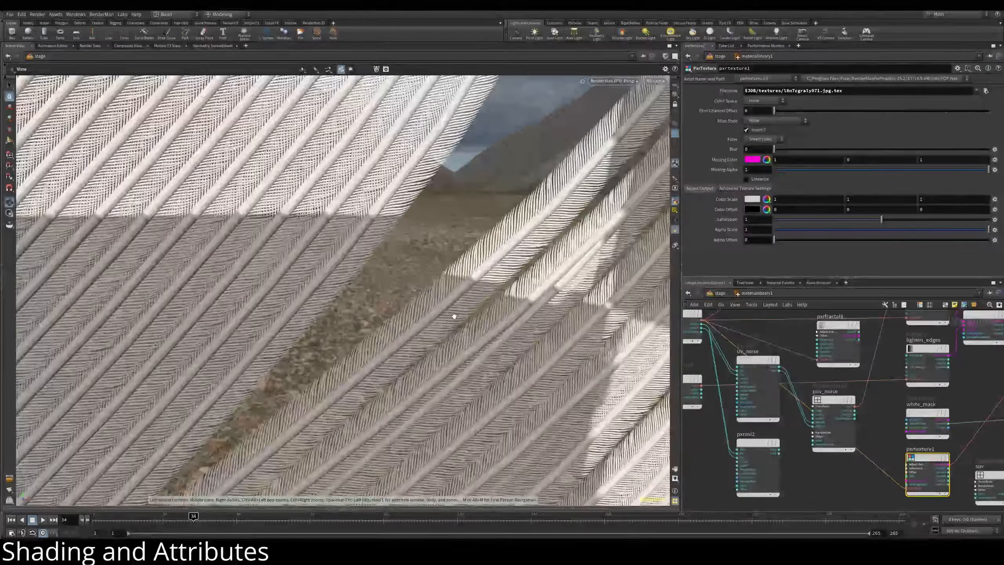
scroll(454, 315, down, 5)
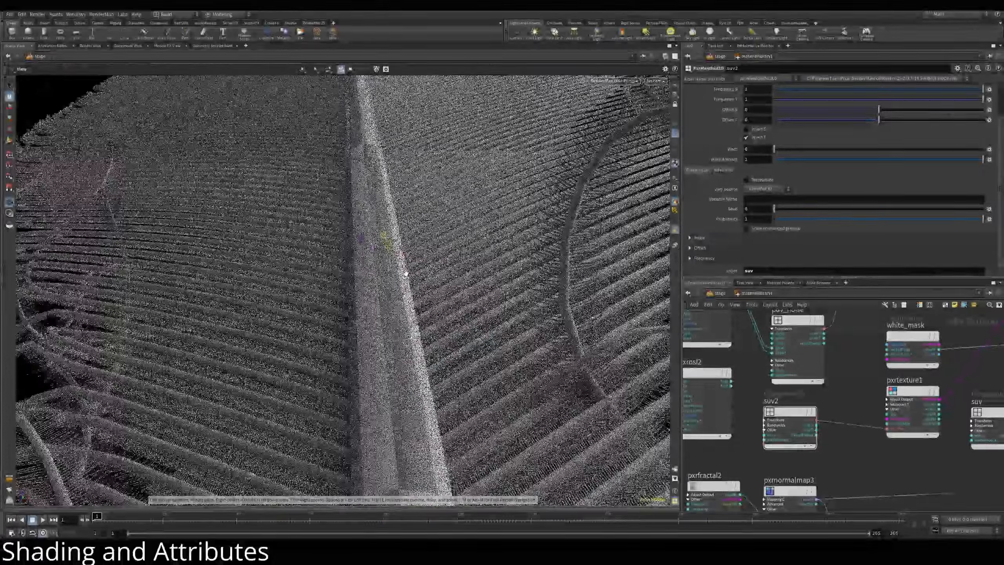
drag(406, 272, 384, 275)
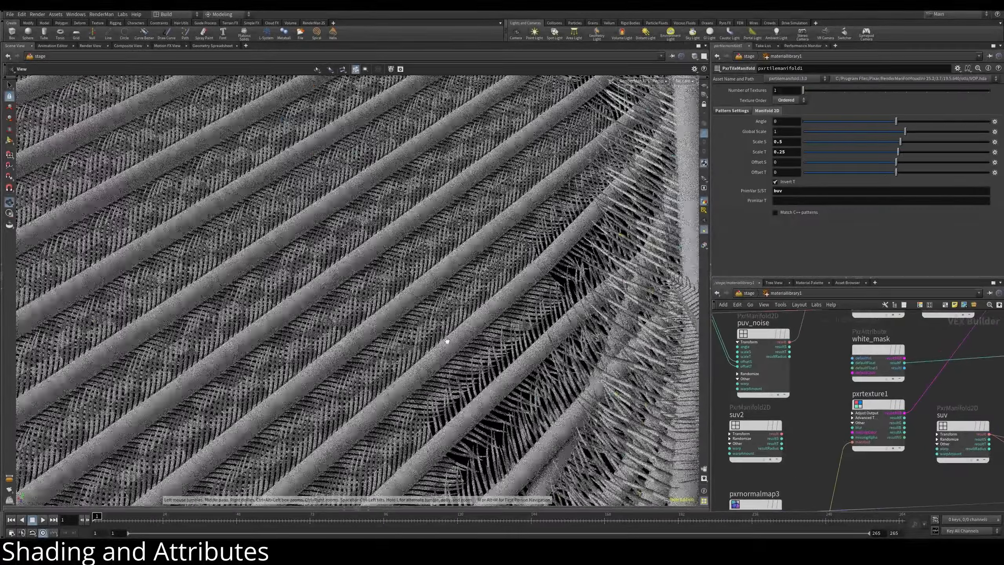
drag(540, 298, 536, 339)
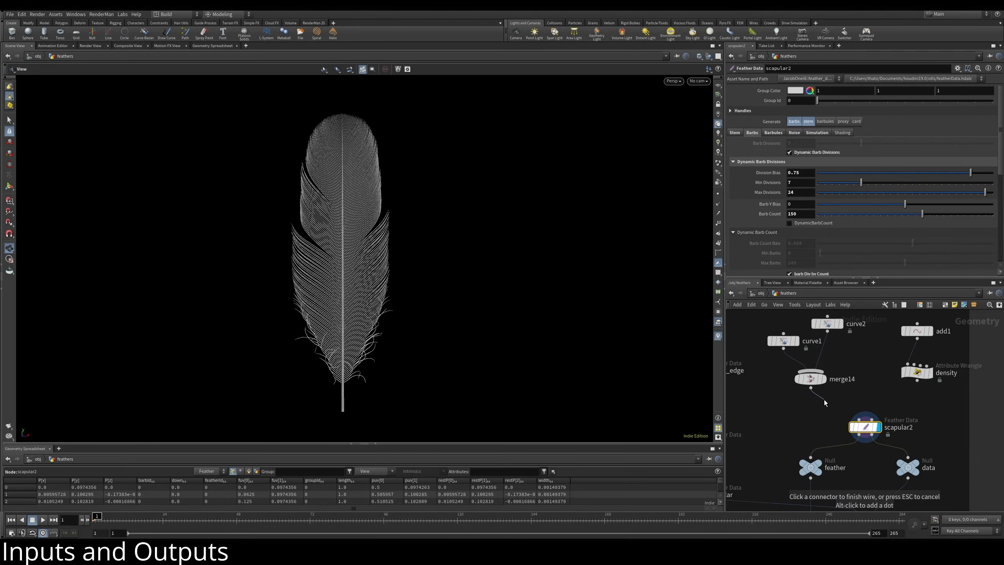
Step: Connect merge14, which combines curve1 and curve2, to scapular2's first input to generate a feather on each curve
click(825, 379)
click(818, 379)
middle_drag(486, 295, 466, 294)
drag(811, 387, 868, 422)
click(877, 426)
click(863, 426)
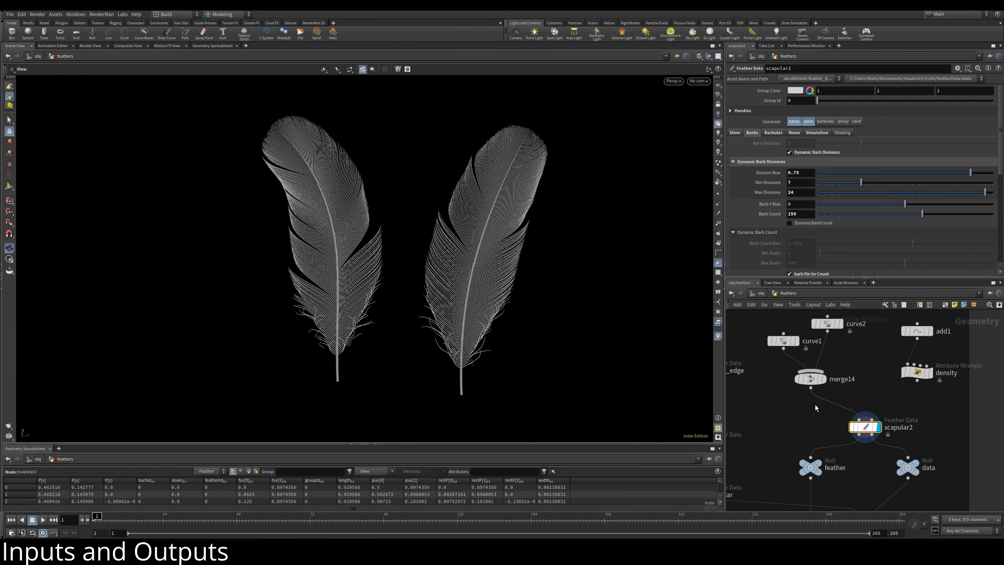
drag(832, 396, 859, 419)
Step: Connect the density wrangle to scapular2's second input and set its Barb Count to 6
middle_drag(893, 413, 864, 413)
click(899, 373)
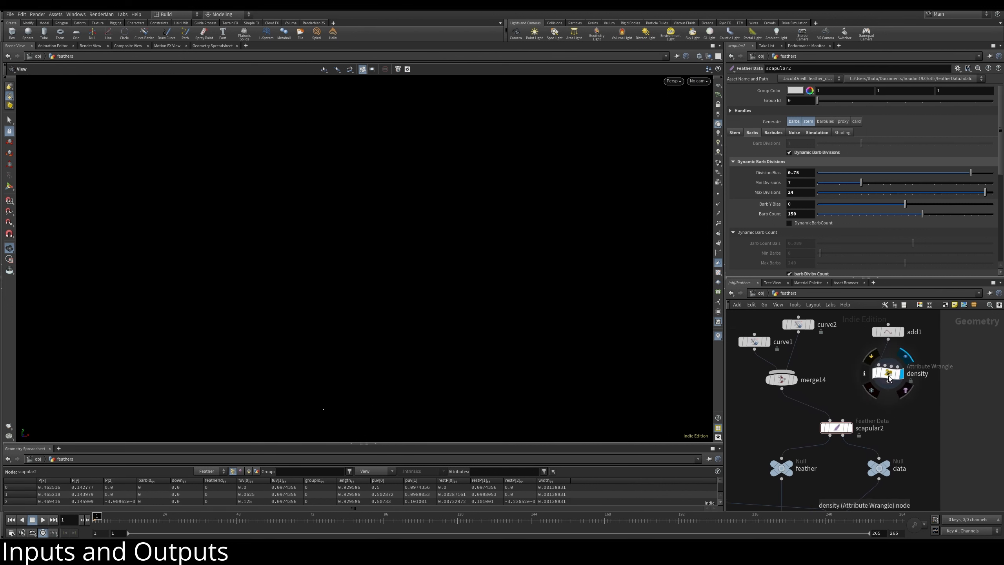
click(888, 375)
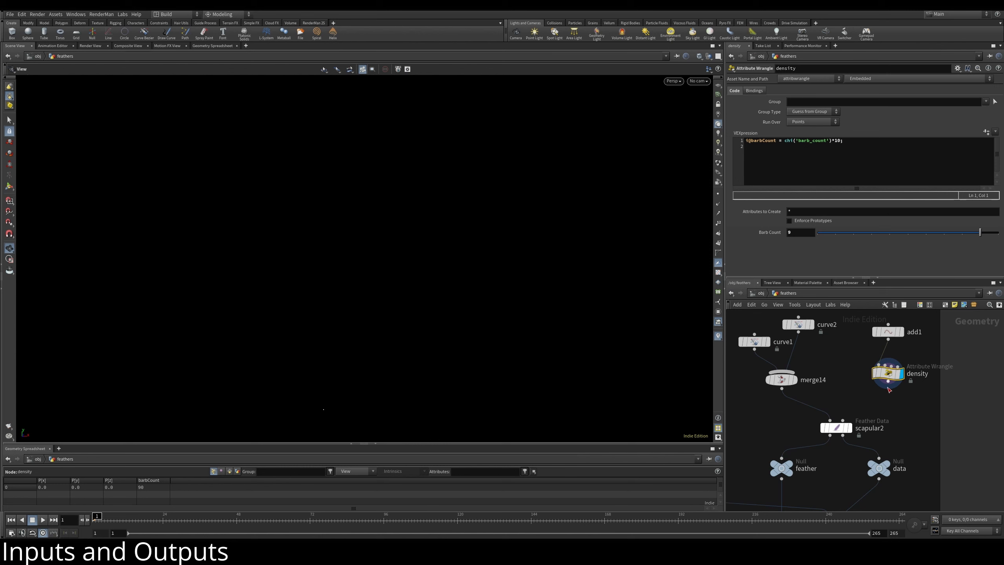
drag(887, 386, 842, 420)
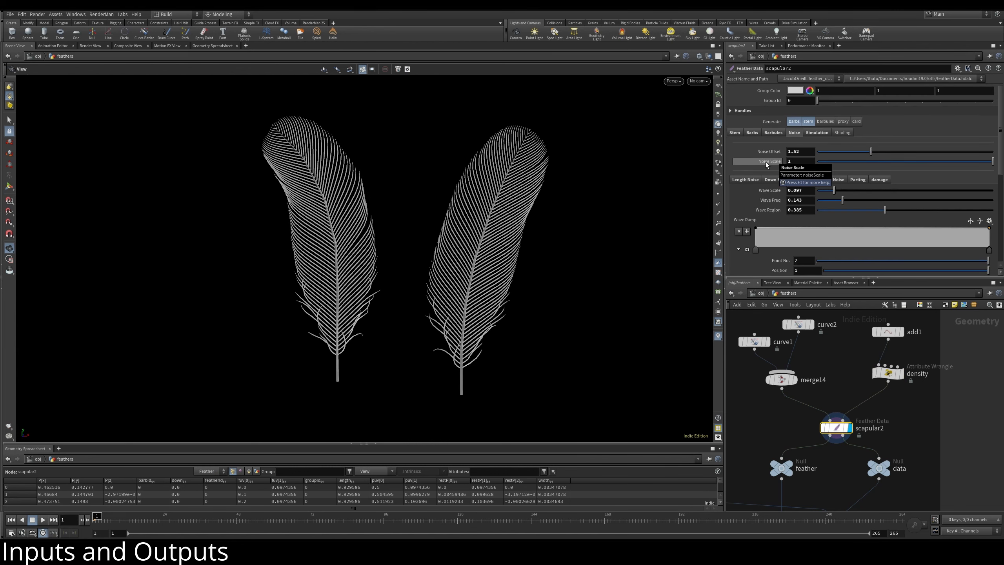
Step: Add "f@noiseScale = chf('noise');" to the density wrangle, create its Noise parameter, and raise it to 1
click(887, 373)
click(862, 141)
key(Return)
text(f@noiseScale = chf('noise');)
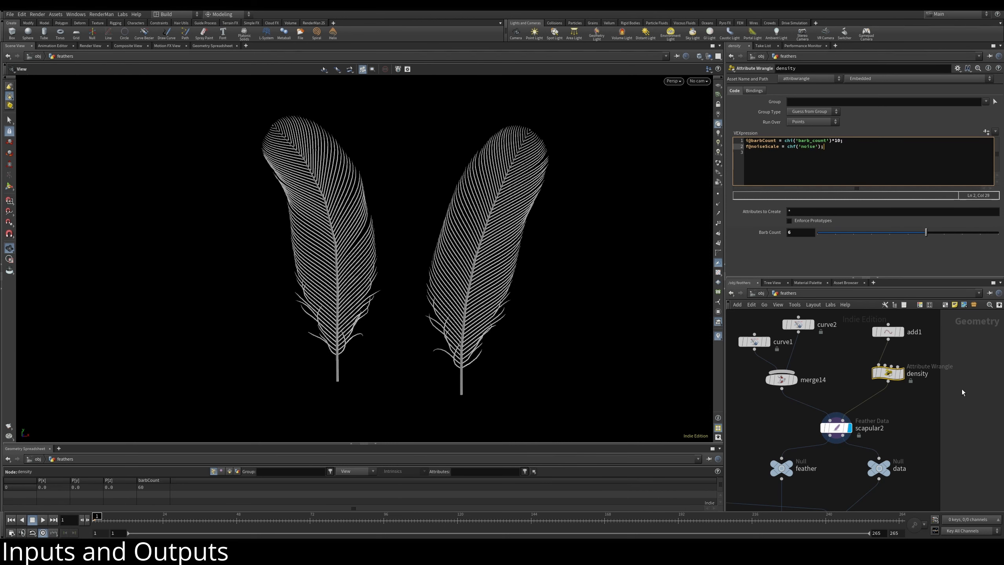
click(985, 132)
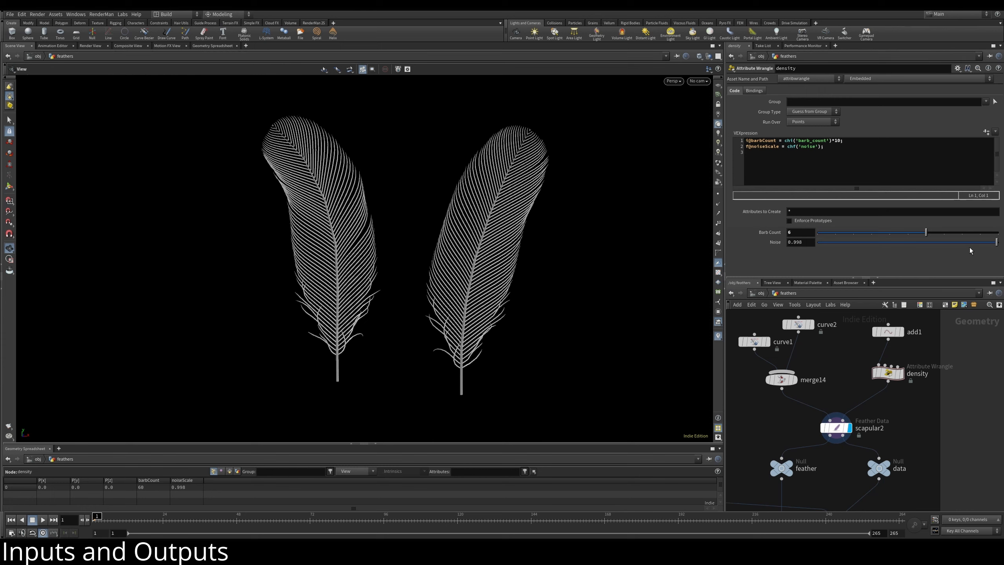
click(835, 427)
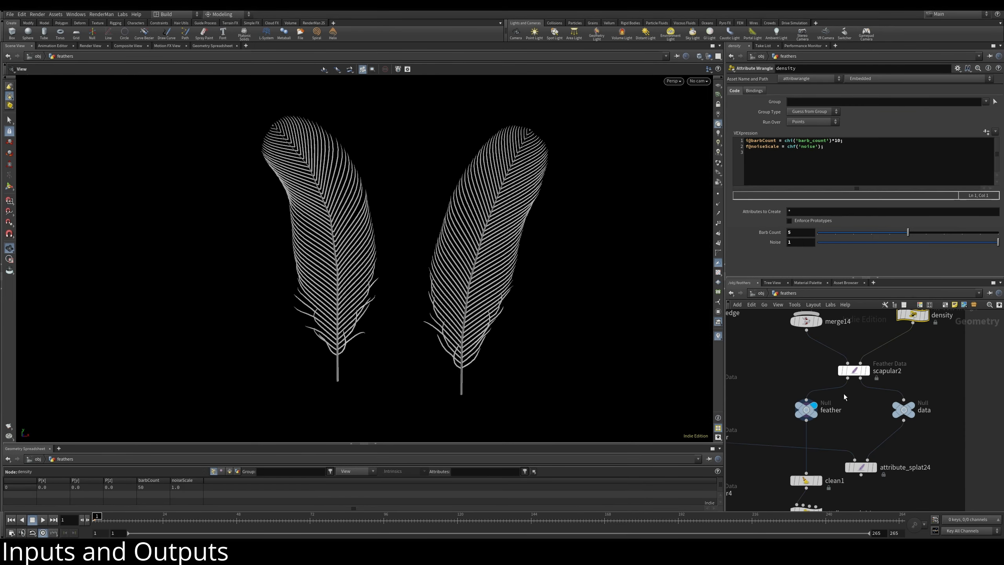
Step: Display scapular2's data output and examine the feather parameters stored as attributes on its point in the geometry spreadsheet
click(920, 394)
click(813, 406)
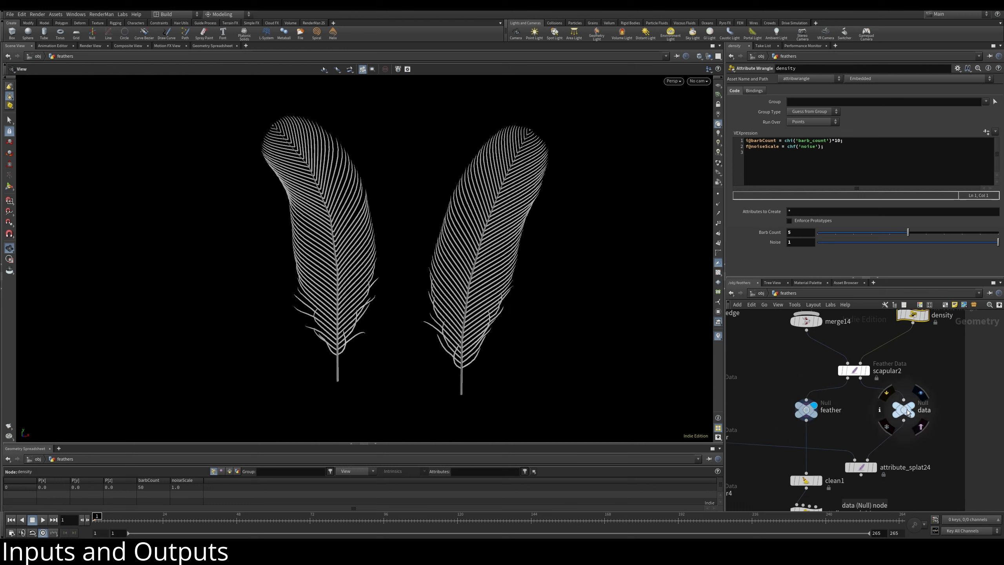
click(920, 393)
click(903, 410)
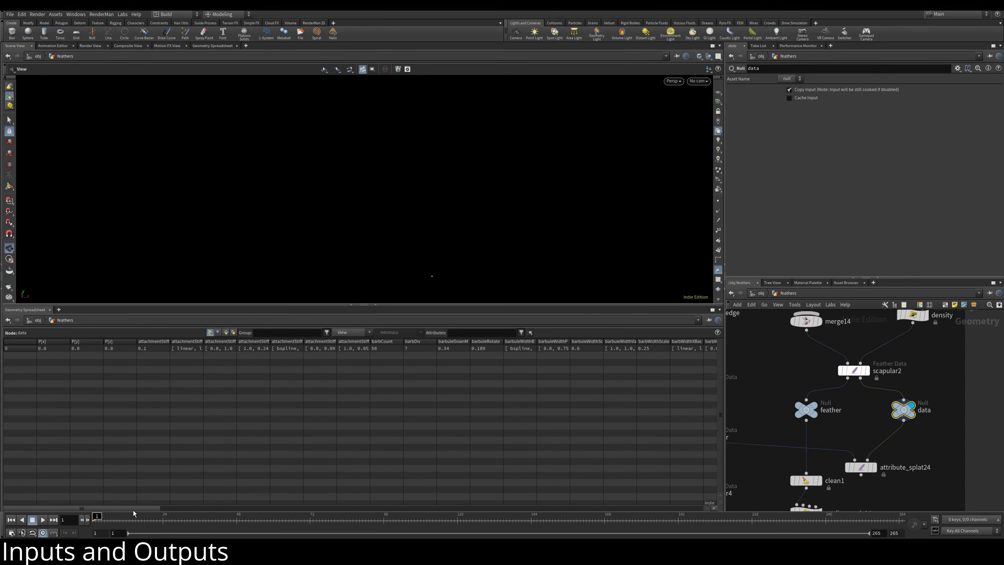
drag(134, 510, 104, 471)
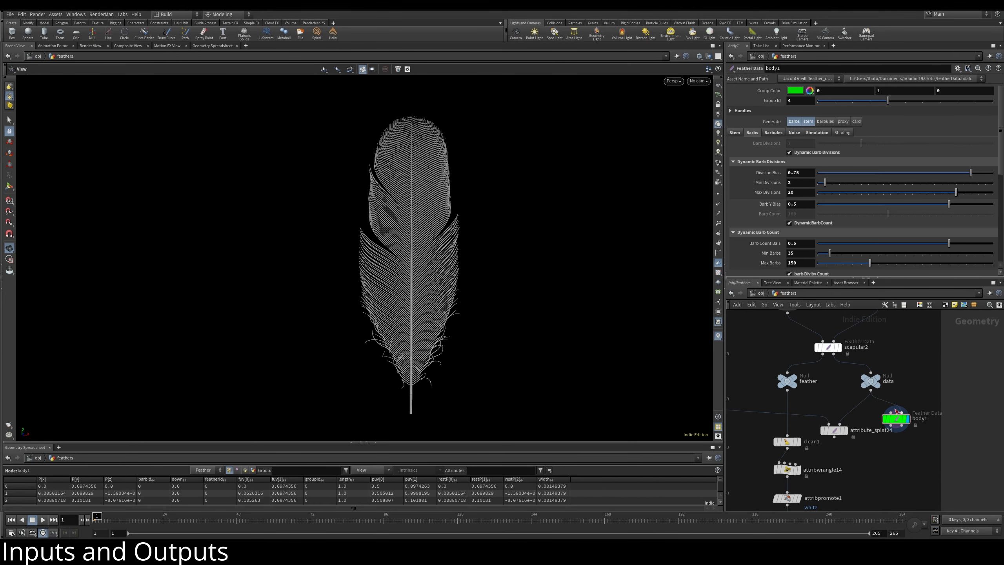
Step: Connect the data null's output to body1 to drive its feather with scapular2's parameters
click(870, 390)
mouse_move(887, 397)
mouse_down()
mouse_move(877, 406)
mouse_move(872, 396)
mouse_up()
click(901, 412)
click(870, 390)
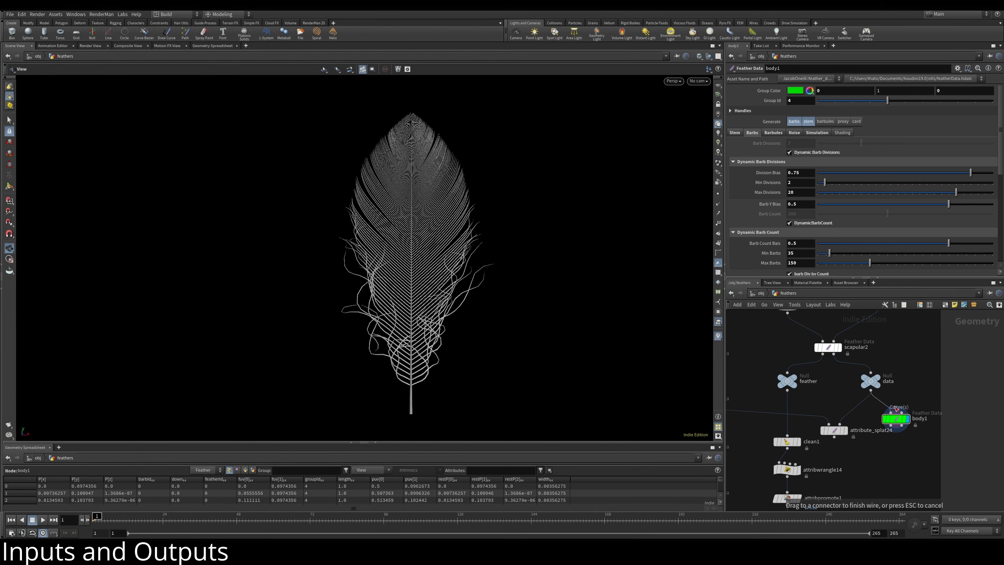
click(901, 412)
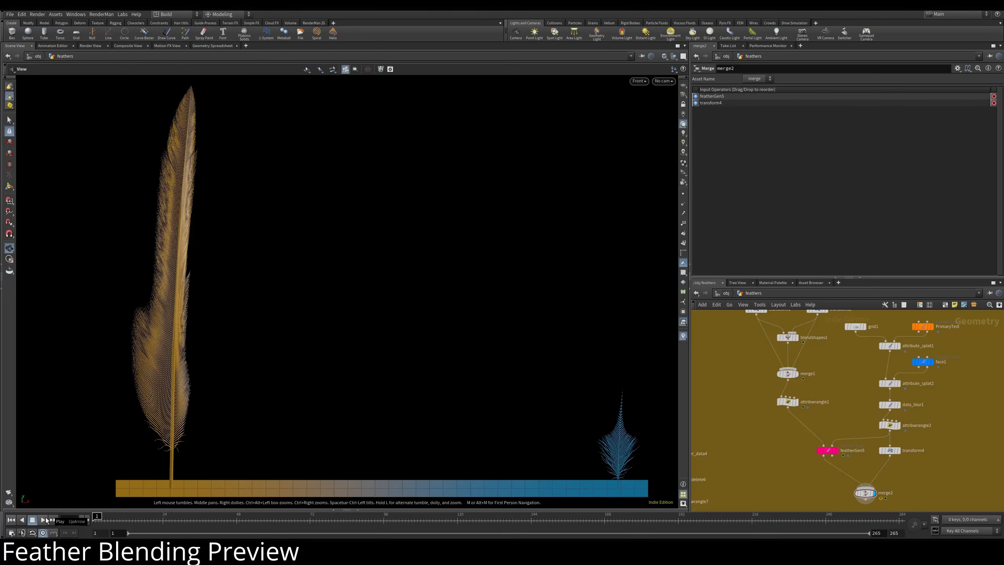
Step: Play the feather blending animation along the gold-to-blue strip and stop it
click(46, 520)
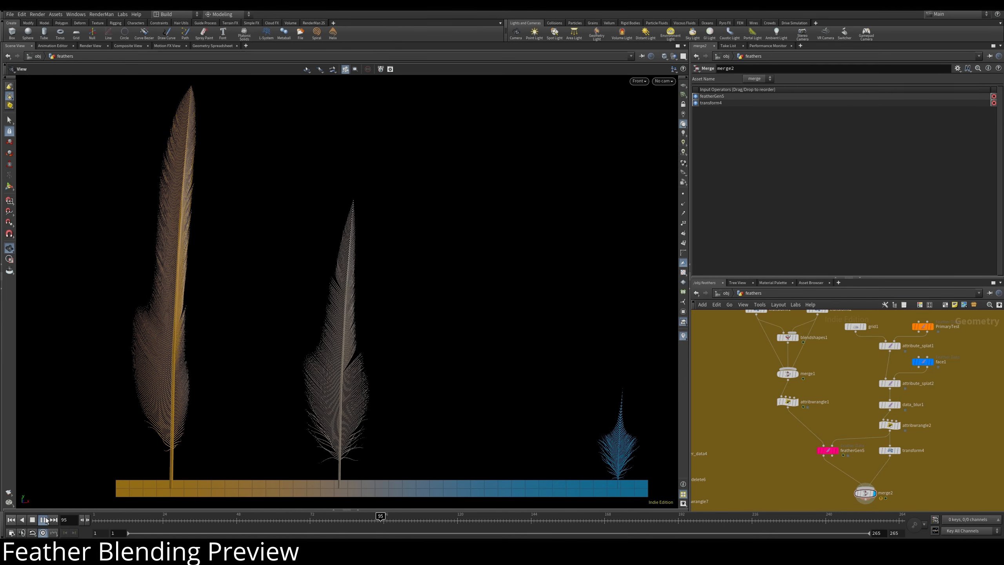
click(33, 520)
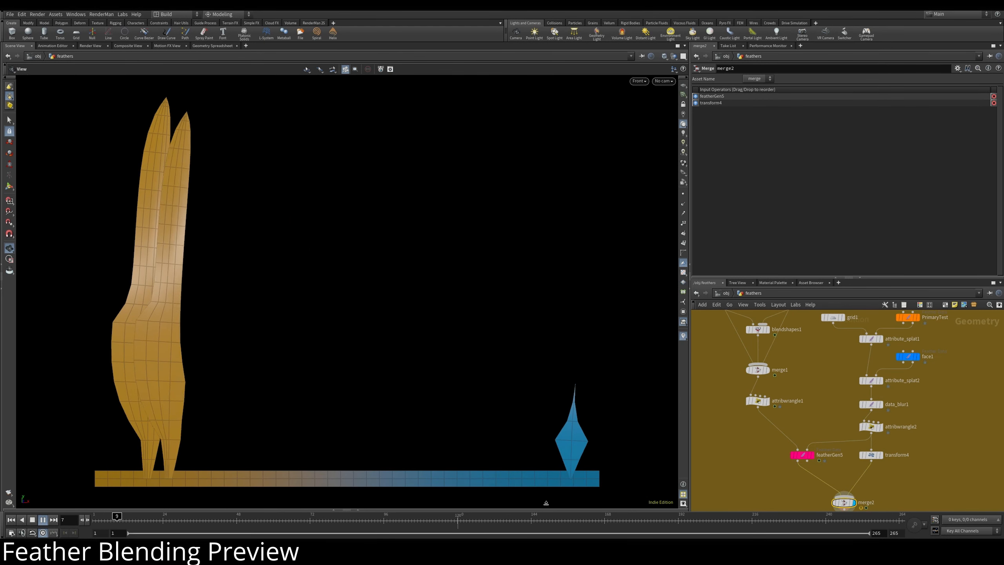